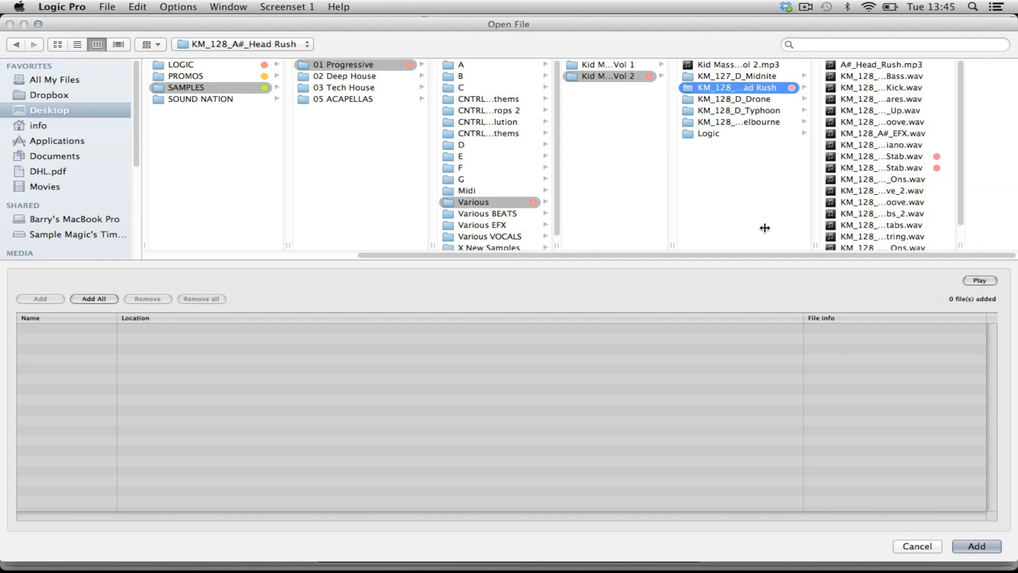
Step: Import KM_128_A#_Rave_Stab.wav and KM_128_A#_Spire_Stab.wav from the KM_128_A#_Head Rush folder into the project bin
left_click(844, 157)
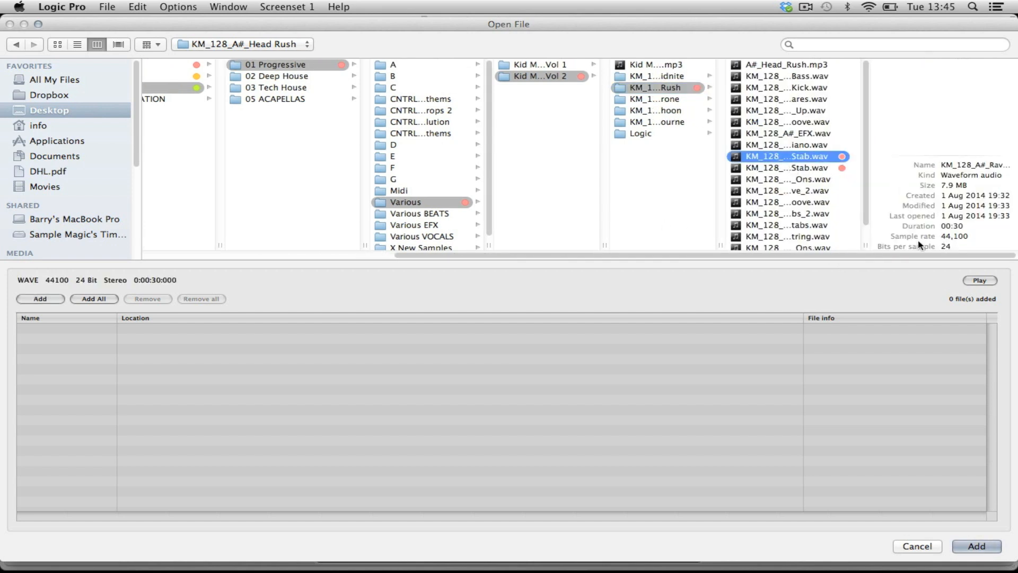
left_click_drag(897, 246, 941, 247)
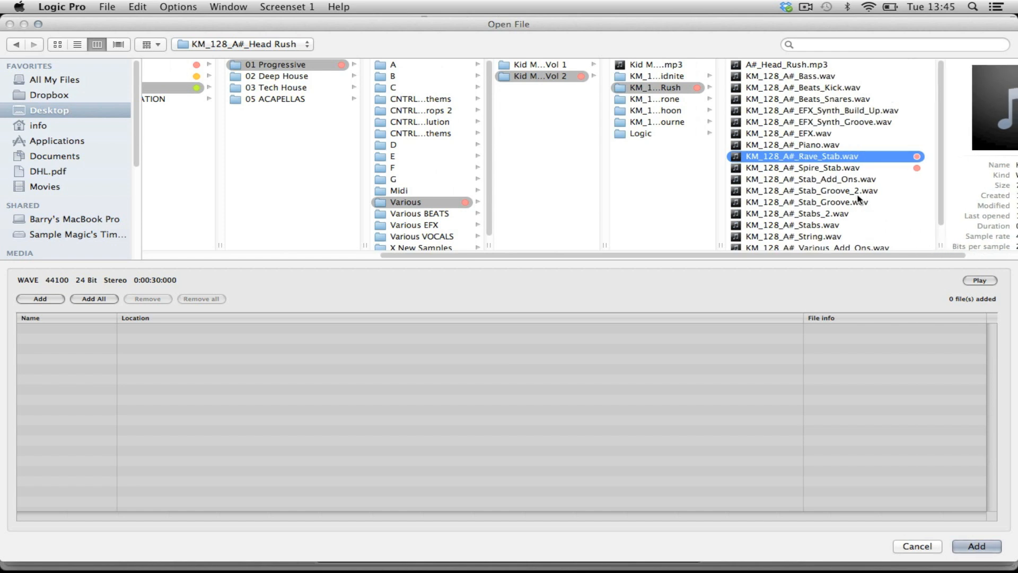
left_click(827, 168)
left_click(773, 154)
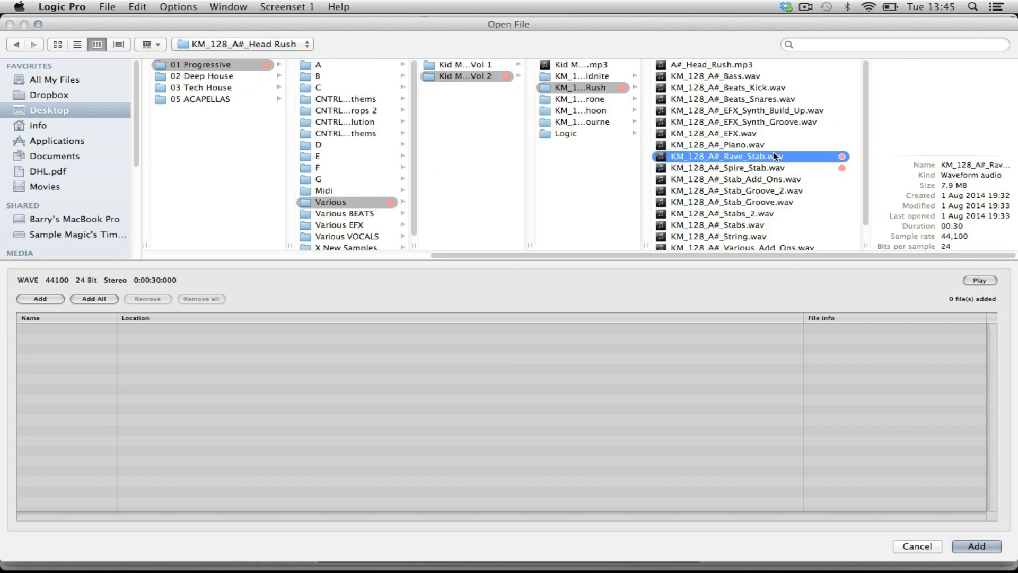
left_click(767, 168, "shift")
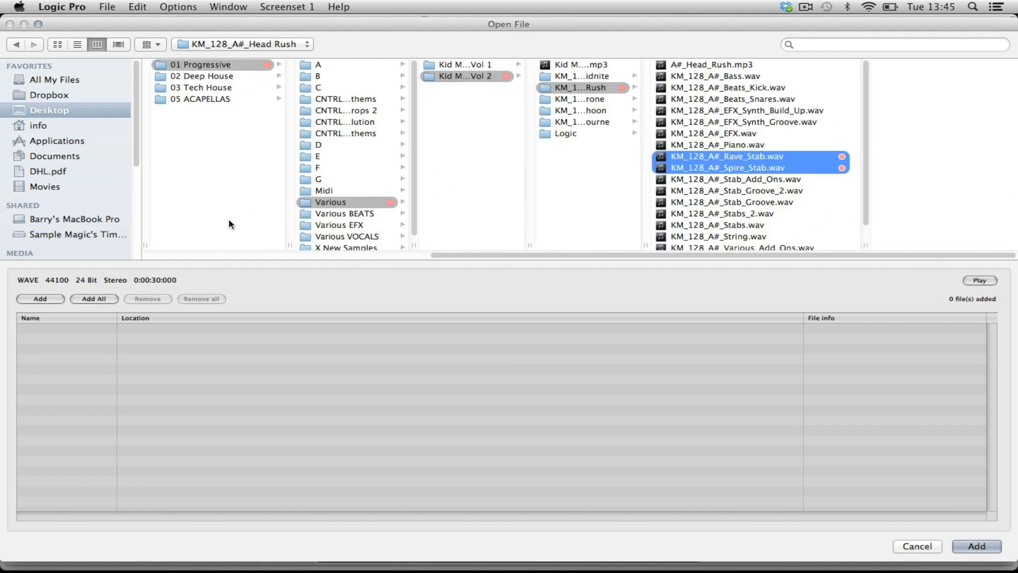
left_click(40, 299)
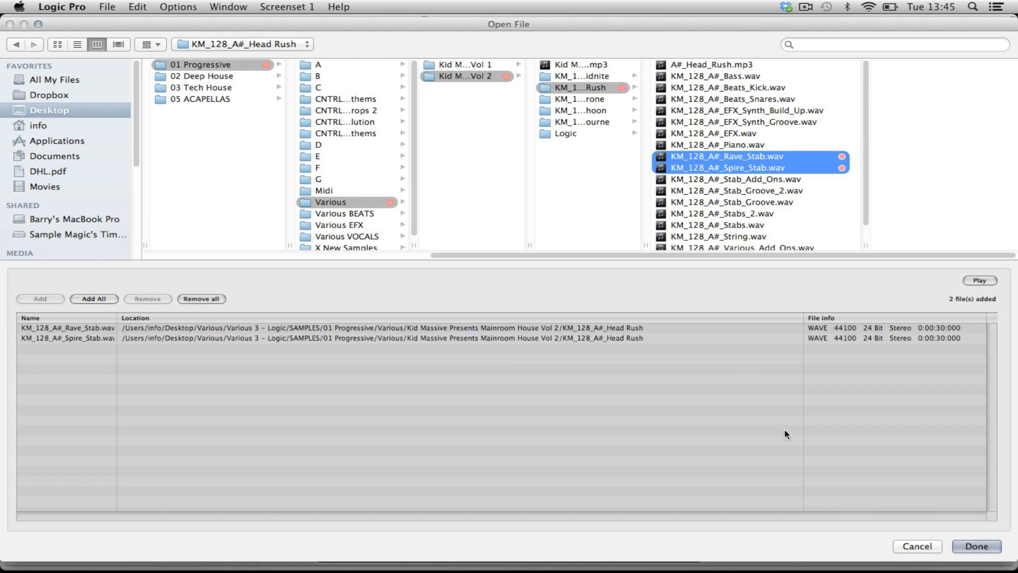
left_click(976, 545)
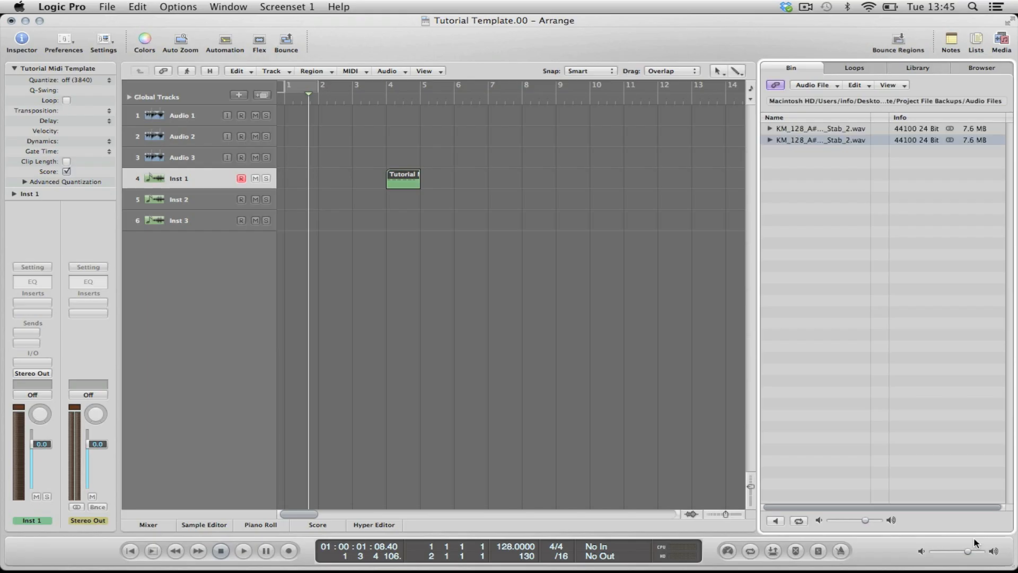
Step: Place the Rave Stab and Spire Stab files at bar 1 on the first two audio tracks and mute tracks 2 to 4
left_click(813, 131)
left_click_drag(795, 129, 301, 121)
left_click_drag(834, 154, 256, 157)
left_click(256, 178)
Step: Set a cycle range from bar 1 to bar 2 and play the Rave Stab track
left_click_drag(291, 88, 321, 93)
key("o")
key("o")
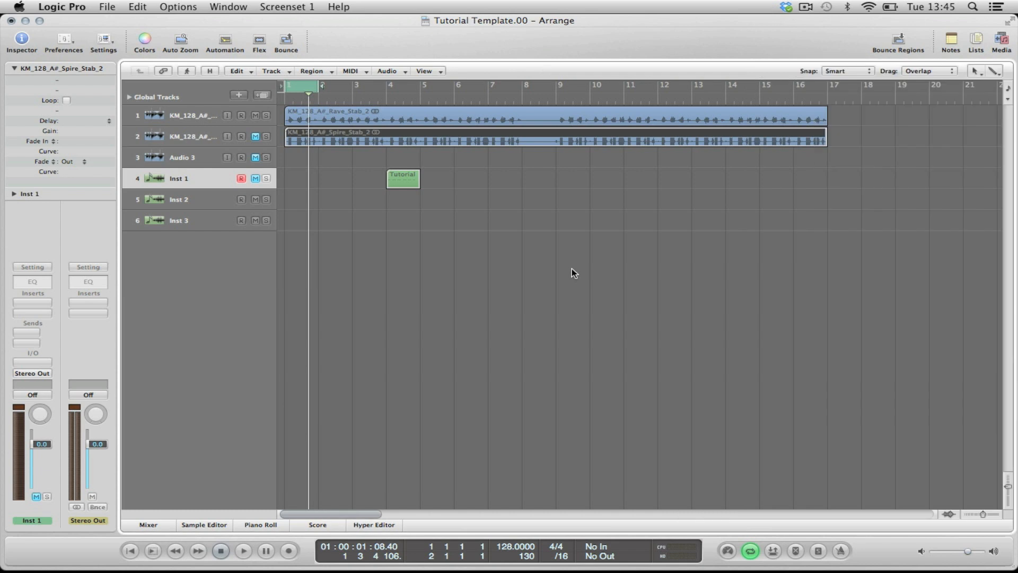
key("ctrl+alt+Right")
key("ctrl+alt+Right")
key("ctrl+alt+Right")
key("ctrl+alt+Right")
key("ctrl+alt+Right")
key("ctrl+alt+Right")
key("ctrl+alt+Right")
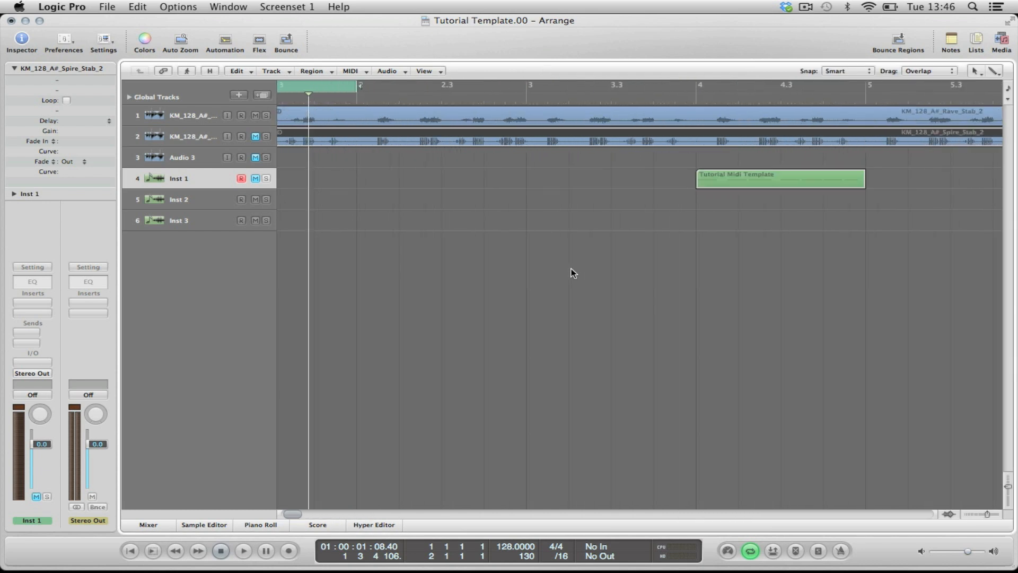
key("space")
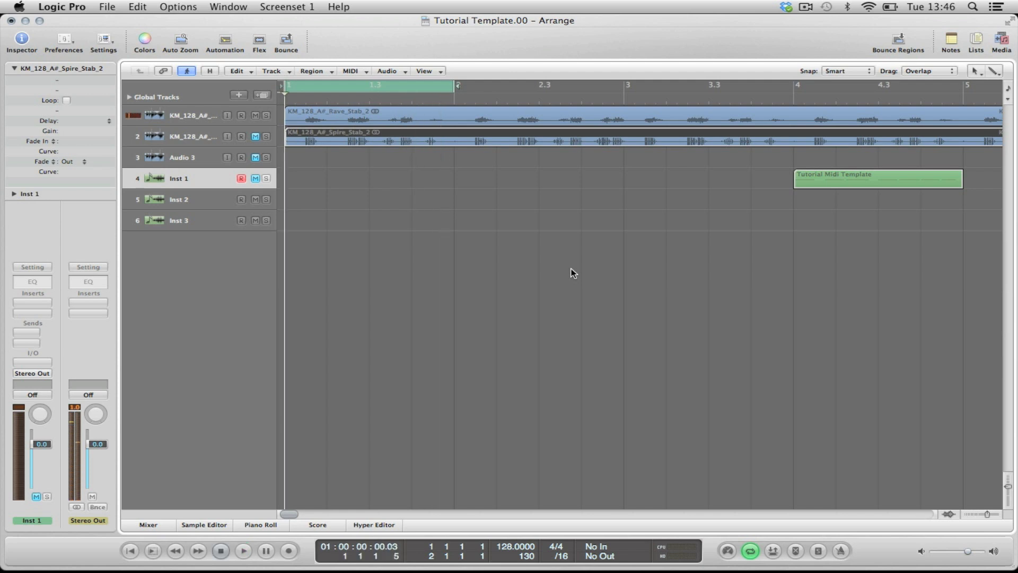
Step: Make the Scissors Tool the secondary tool and enlarge the selected Rave Stab track with Auto Zoom
left_click(192, 114)
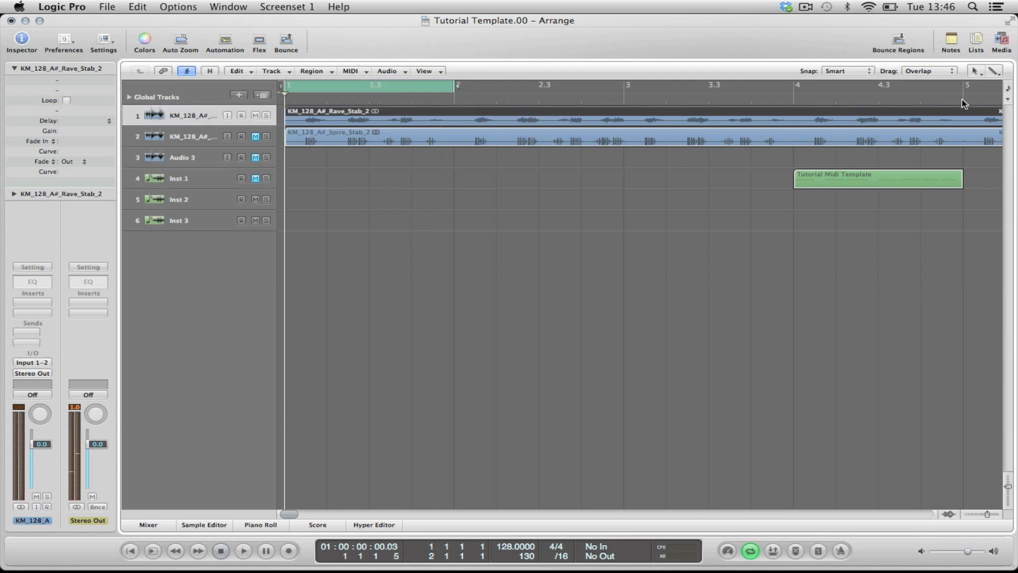
left_click(989, 74)
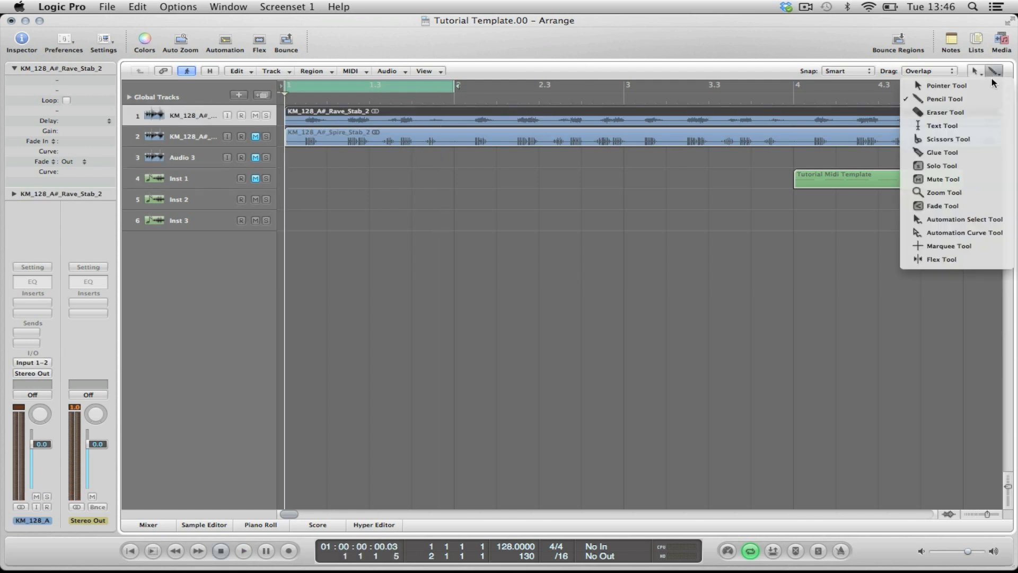
left_click(966, 139)
left_click(180, 42)
Step: Play the Rave Stab loop and split its region just before and just after the first stab
key("space")
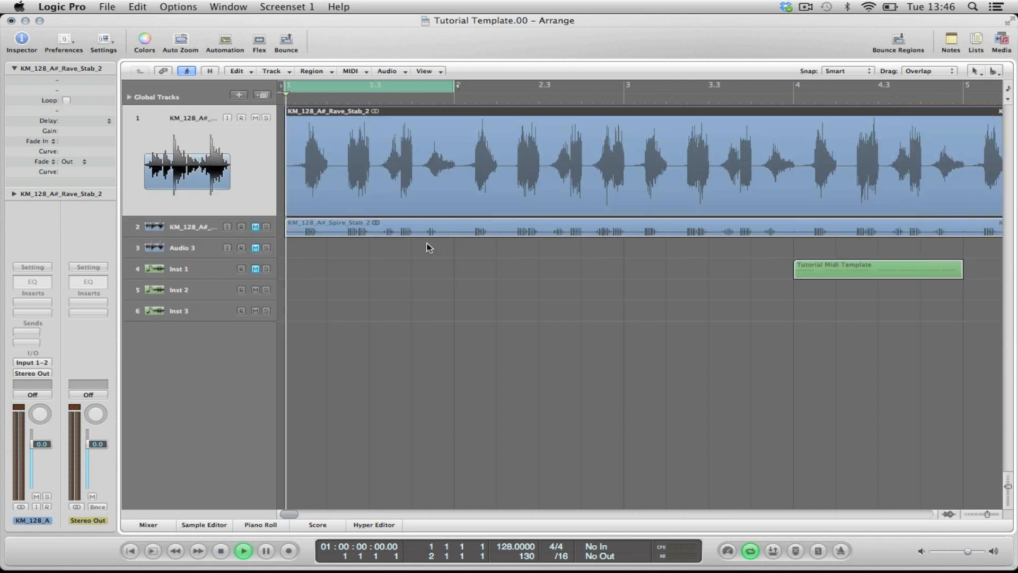
left_click(348, 173)
key("space")
left_click(306, 176)
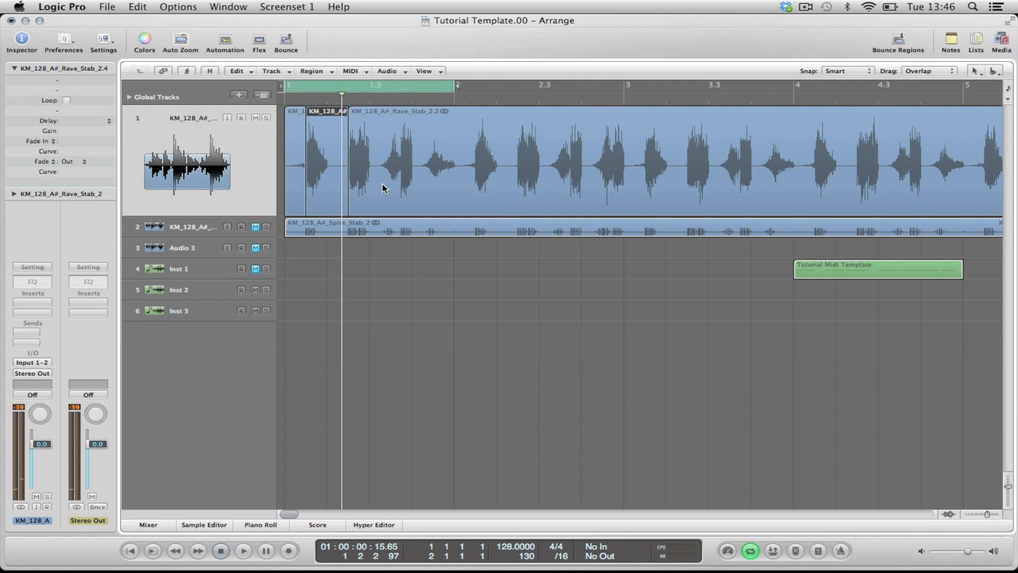
Step: Delete the Rave Stab pieces before and after the first stab, keeping only that single hit
key("Delete")
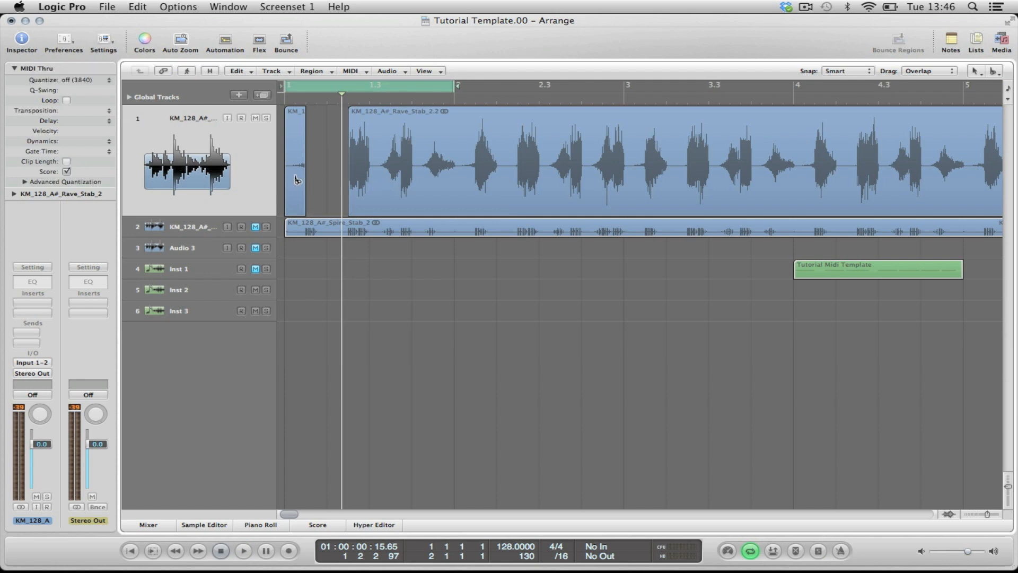
key("super+z")
left_click(386, 178)
key("Delete")
left_click(296, 167)
key("Delete")
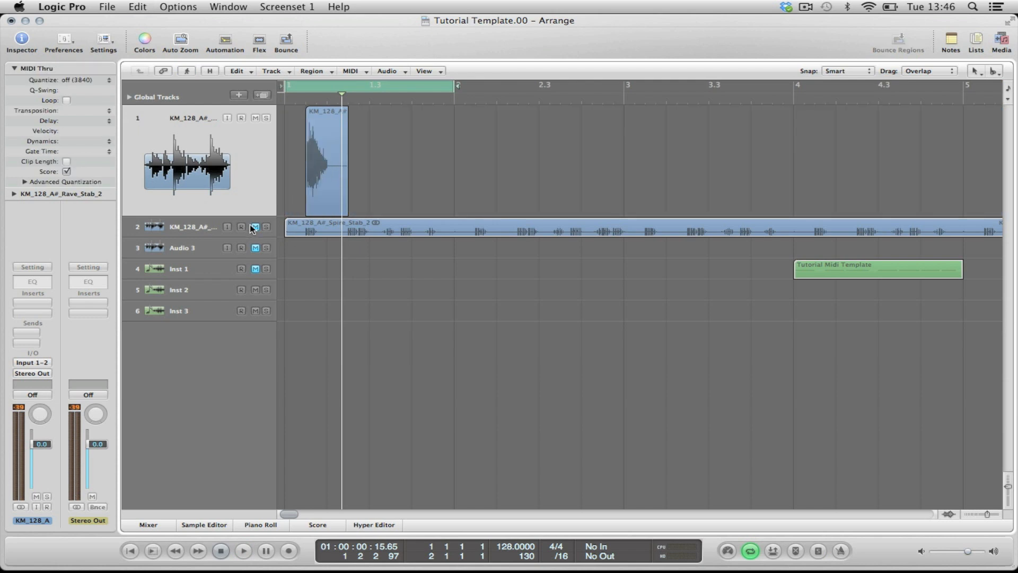
Step: Mute the Rave Stab track, unmute and select the Spire Stab track, and play it
left_click(256, 117)
left_click(196, 228)
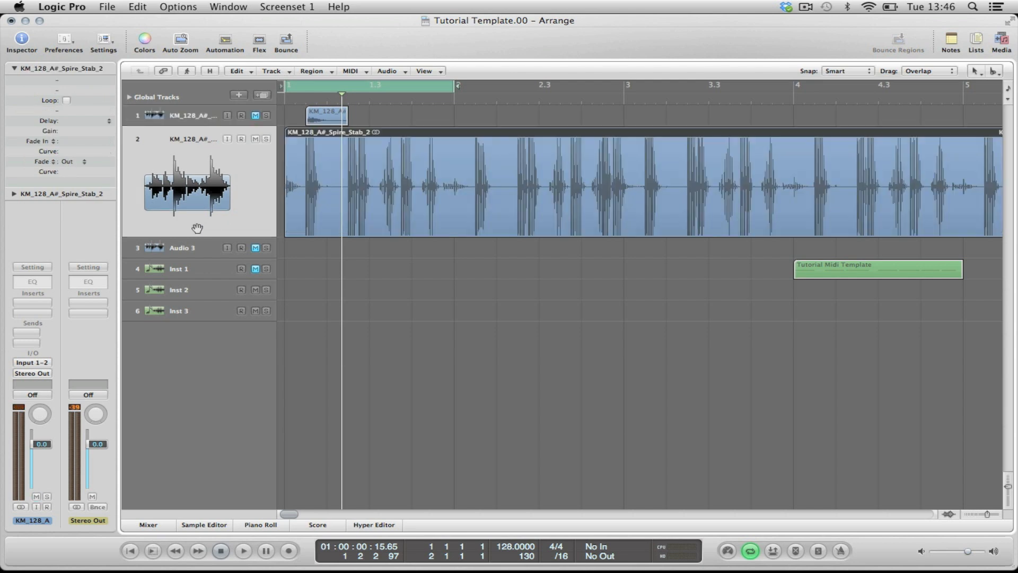
key("space")
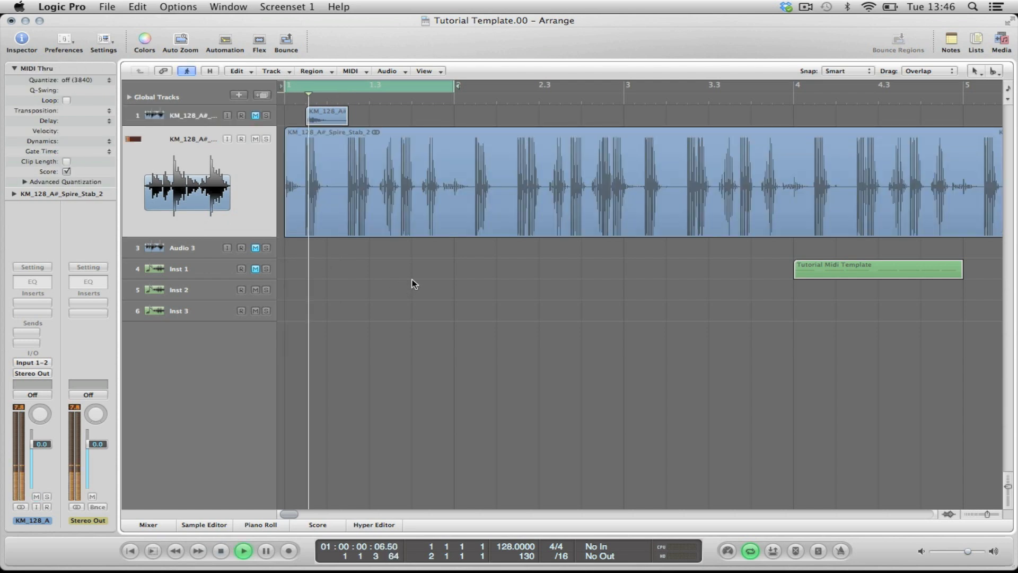
key("space")
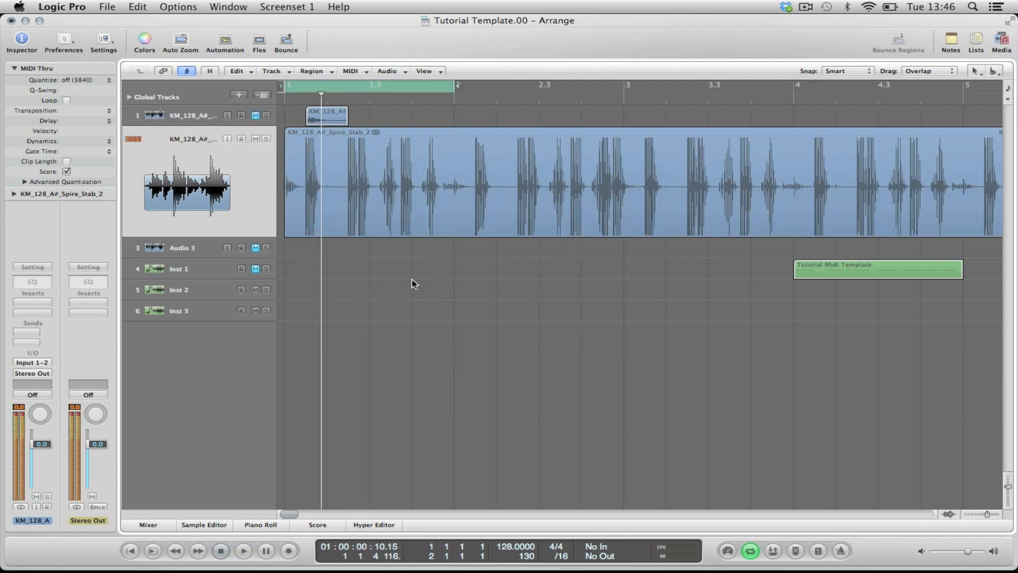
Step: Isolate the first Spire Stab hit by splitting the region around it and deleting the pieces on both sides
left_click(306, 221)
left_click(350, 210)
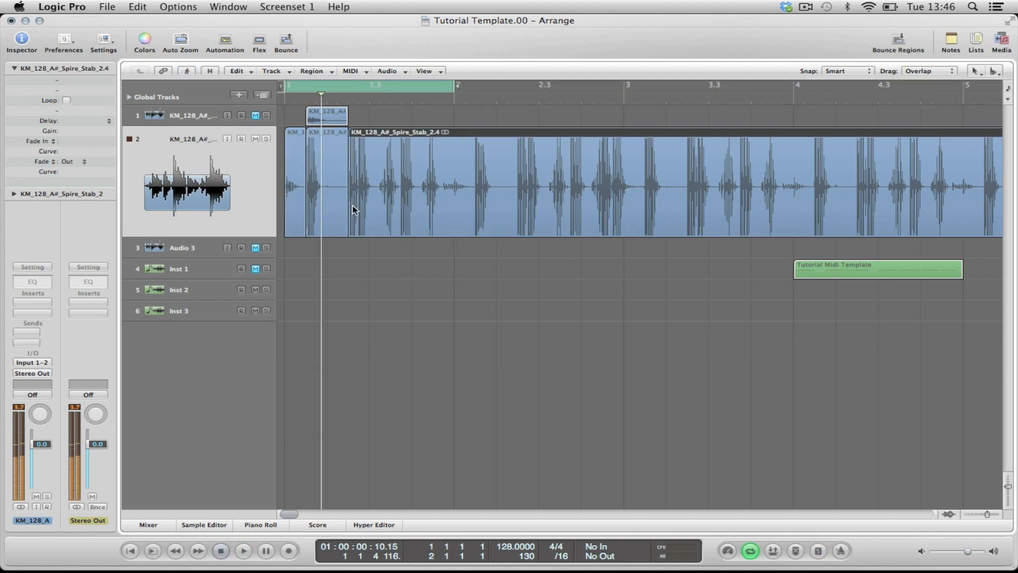
key("Delete")
left_click(291, 199)
key("Delete")
Step: Play the isolated Spire Stab hit and trim the end of its region slightly shorter
key("space")
key("space")
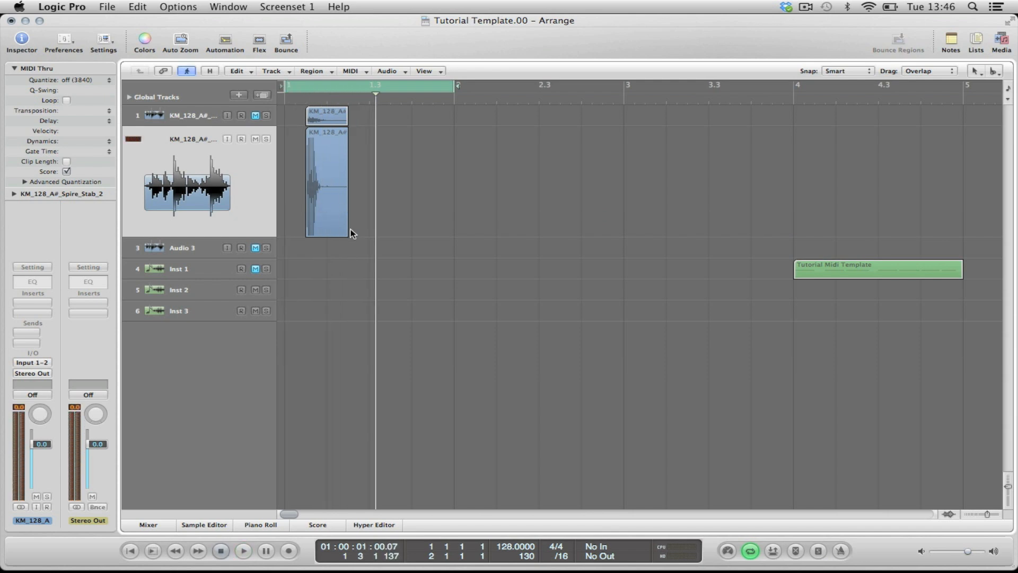
left_click_drag(343, 234, 345, 235)
left_click(384, 219)
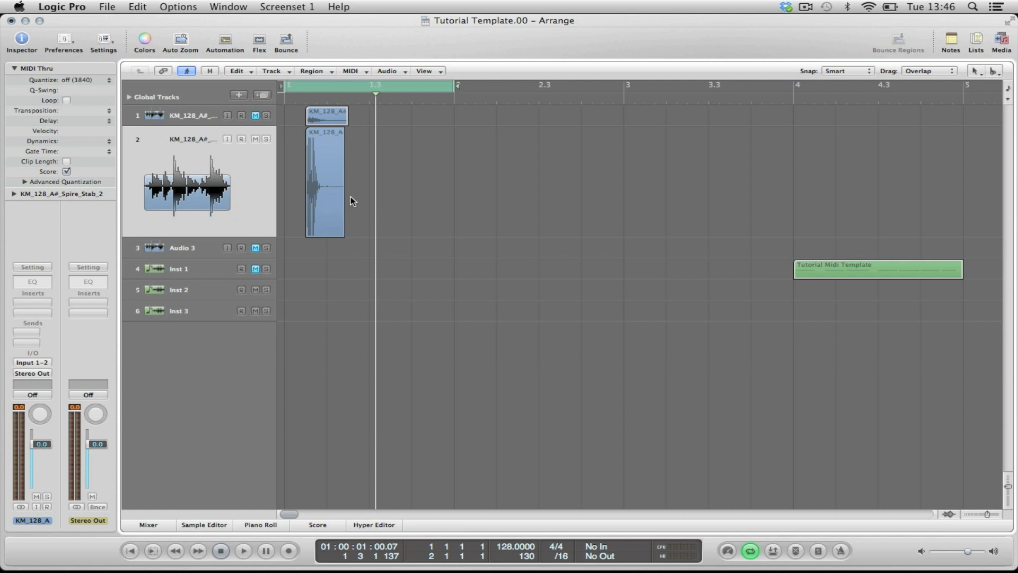
key("space")
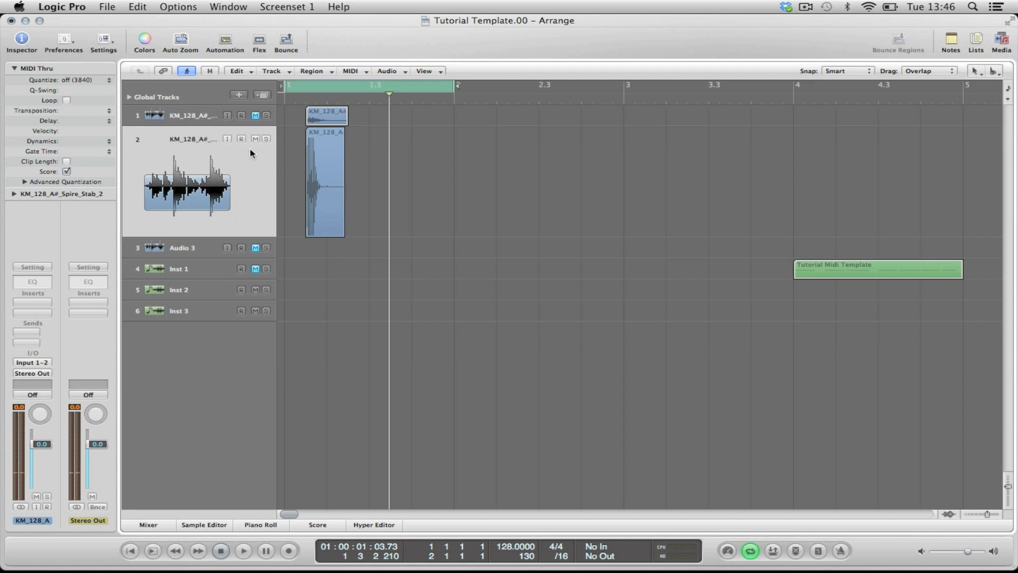
Step: Unmute the Rave Stab track, mute the Spire Stab track, and open the Rave Stab hit in the Sample Editor
left_click(247, 114)
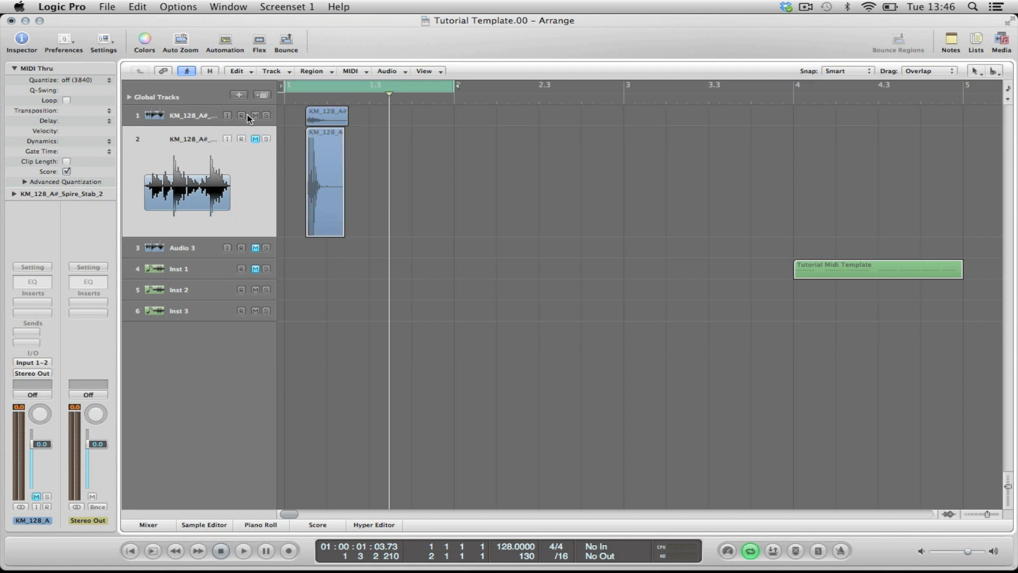
double_click(326, 112)
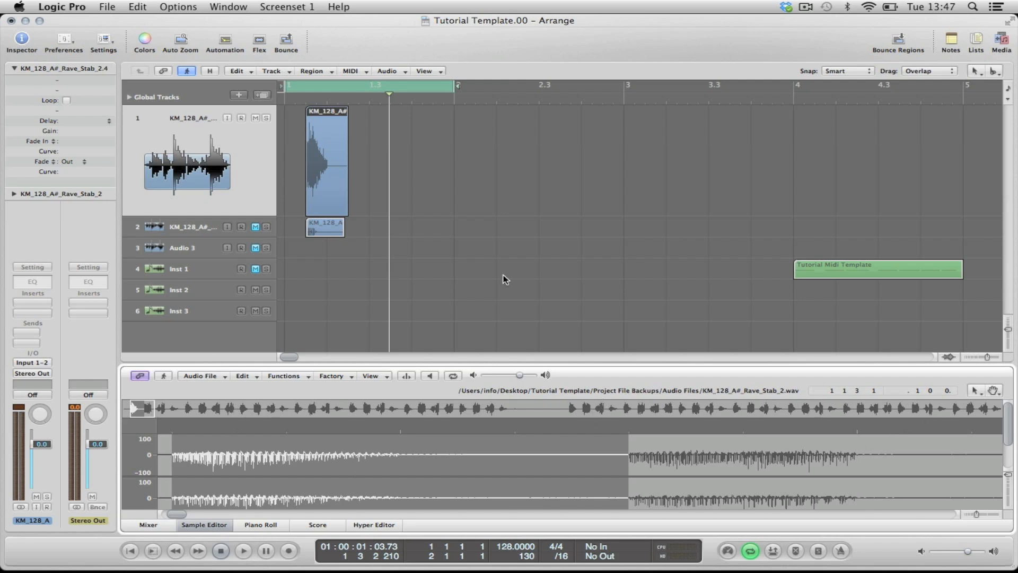
key("p")
key("p")
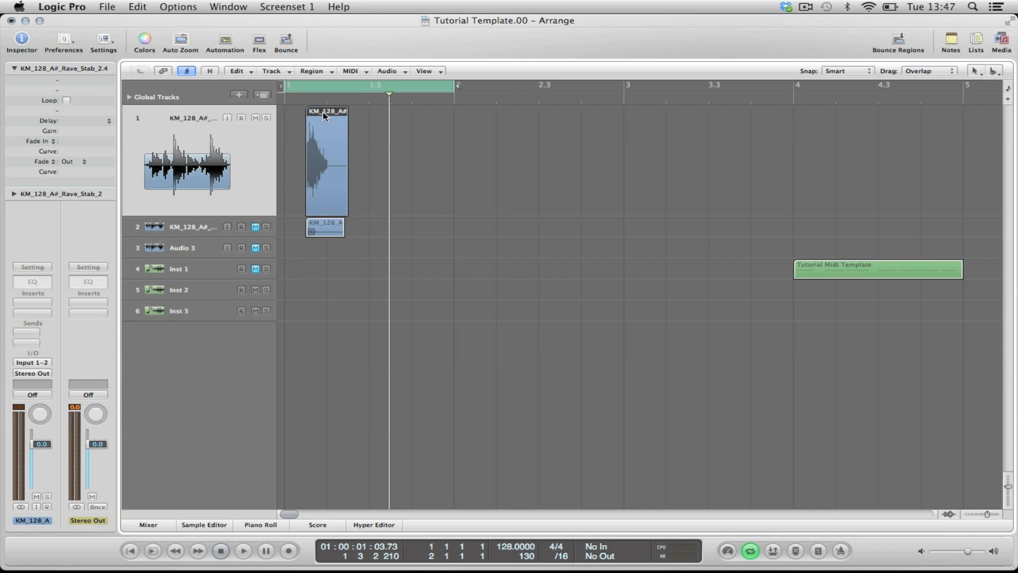
key("w")
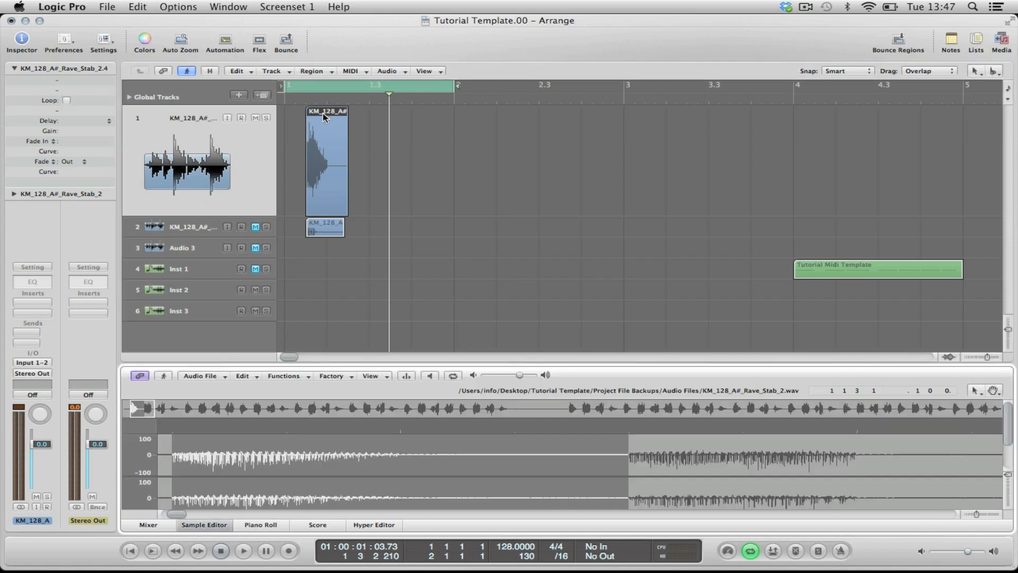
Step: Save the selected Rave Stab audio as KM_128_A#_Rave_Stab_2 in WAVE format in a new Desktop folder named Tutorial Stabs
left_click(207, 375)
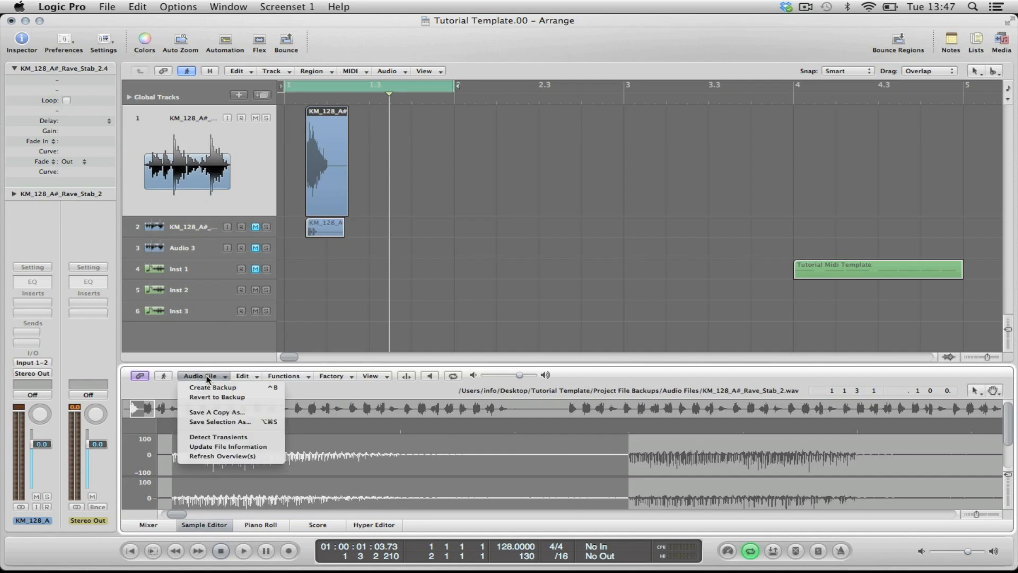
left_click(225, 422)
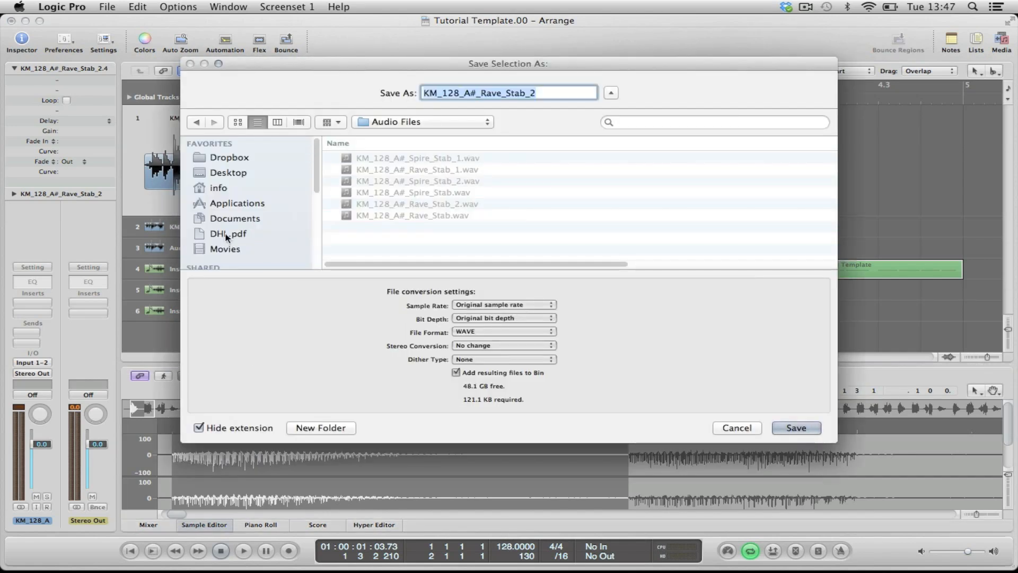
left_click(228, 172)
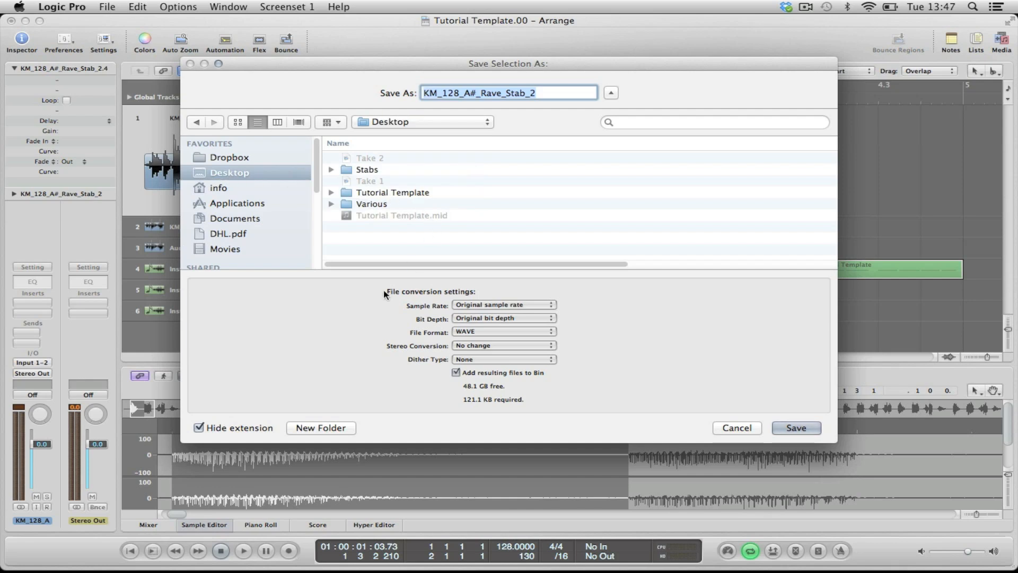
left_click(320, 428)
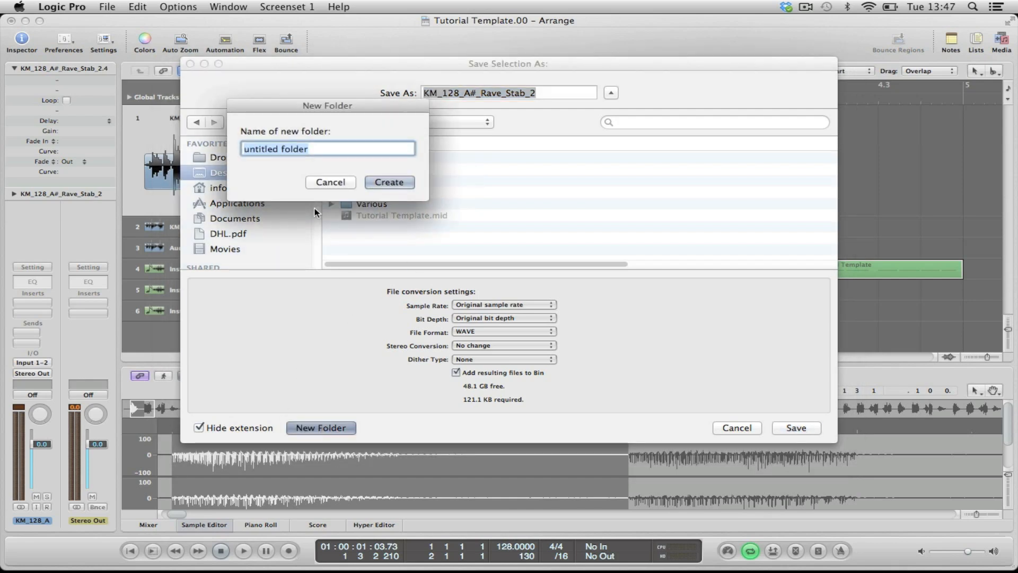
type("Tuto")
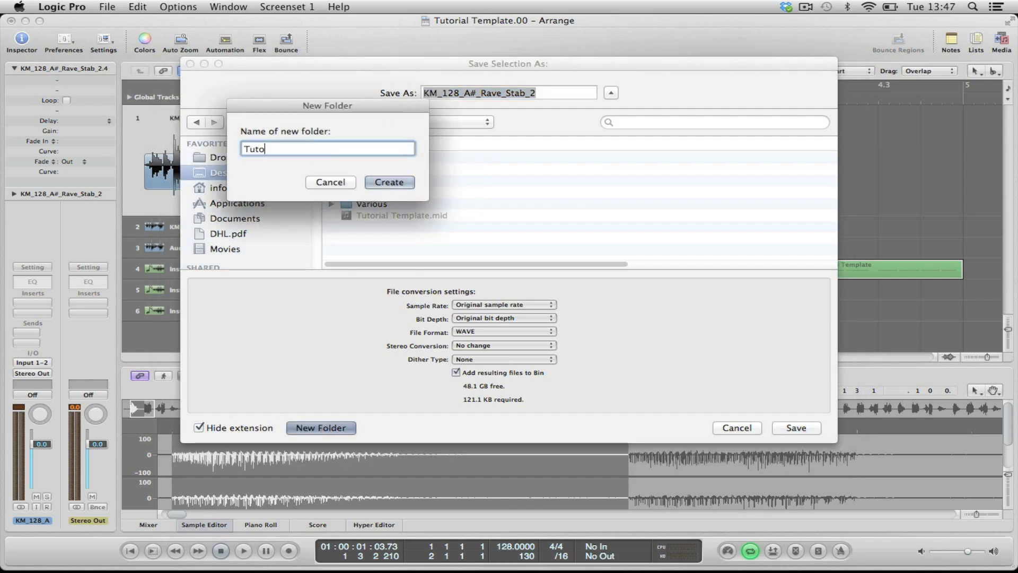
type("iral")
key("BackSpace")
key("BackSpace")
key("BackSpace")
key("BackSpace")
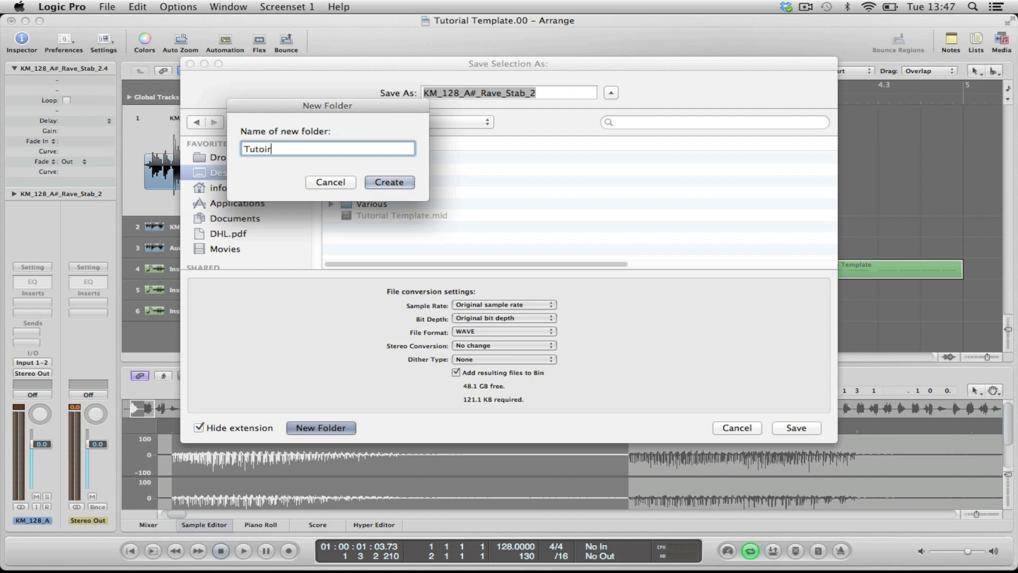
type("rial Stabs")
key("Return")
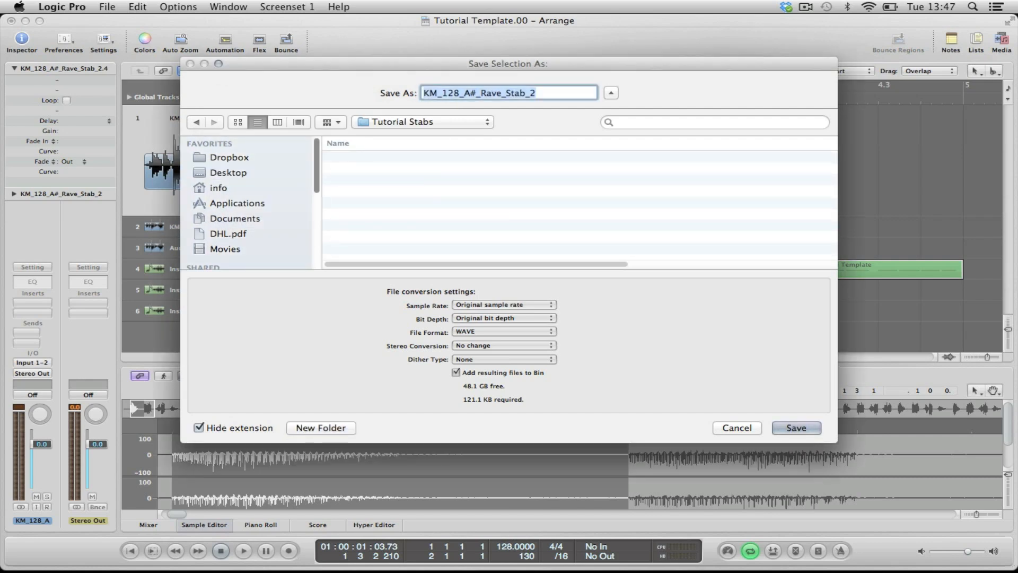
key("Return")
Step: Unmute the Spire Stab track, mute the Rave Stab track, and select the Spire Stab track
left_click(256, 228)
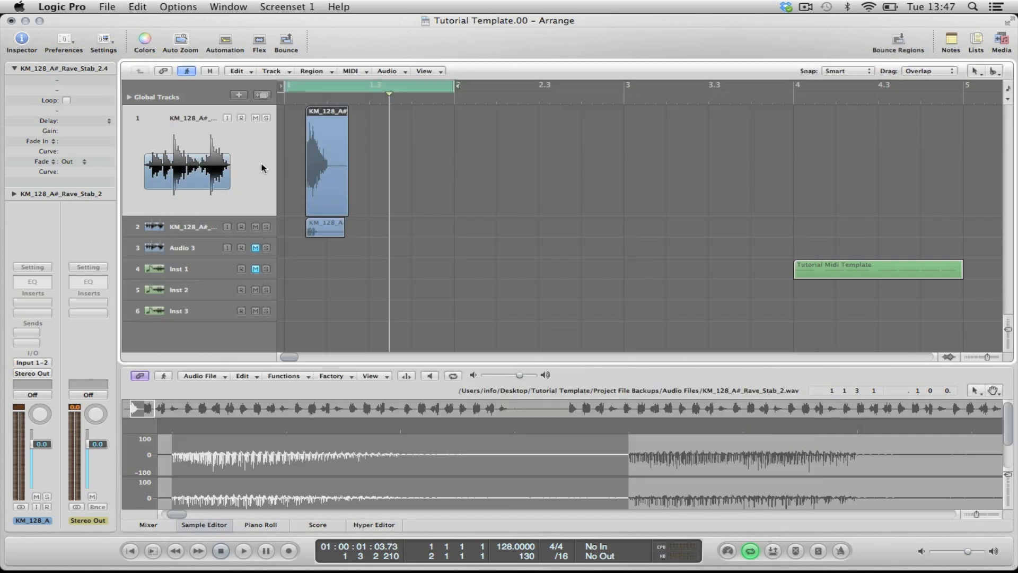
left_click(255, 118)
left_click(216, 222)
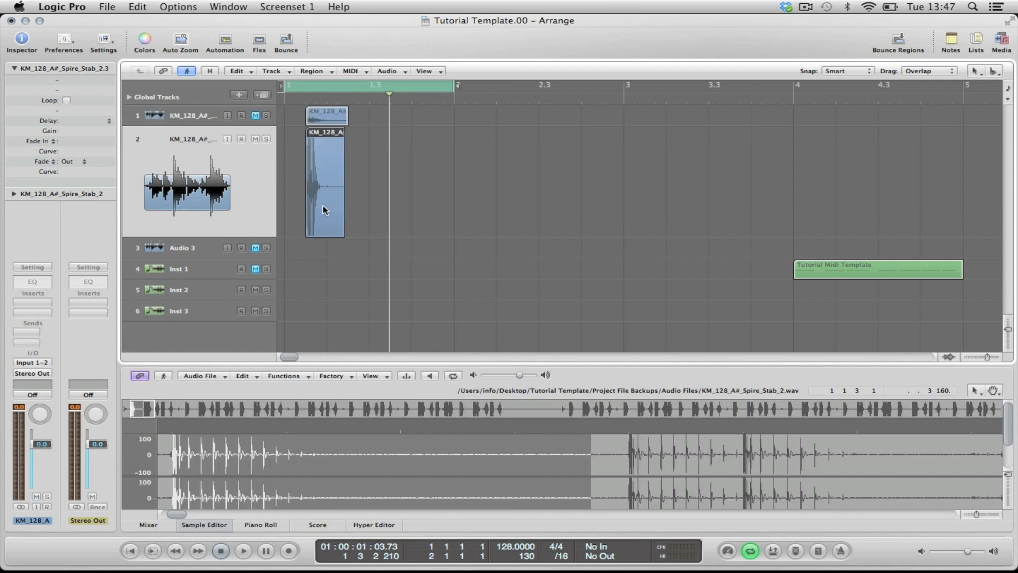
Step: Save the selected Spire Stab audio as KM_128_A#_Spire_Stab_2 in WAVE format in the Tutorial Stabs folder
left_click(204, 380)
left_click(222, 427)
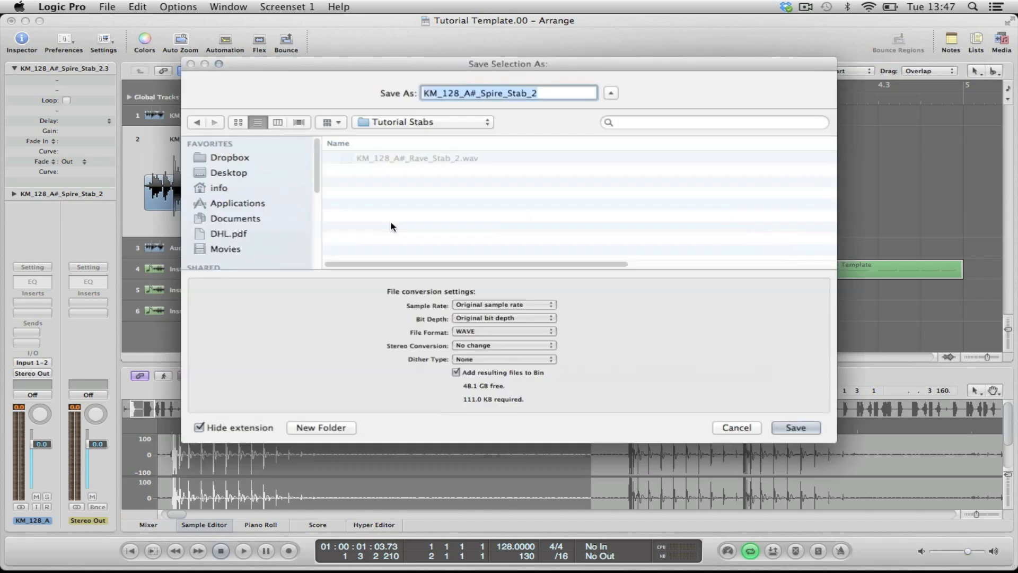
key("Return")
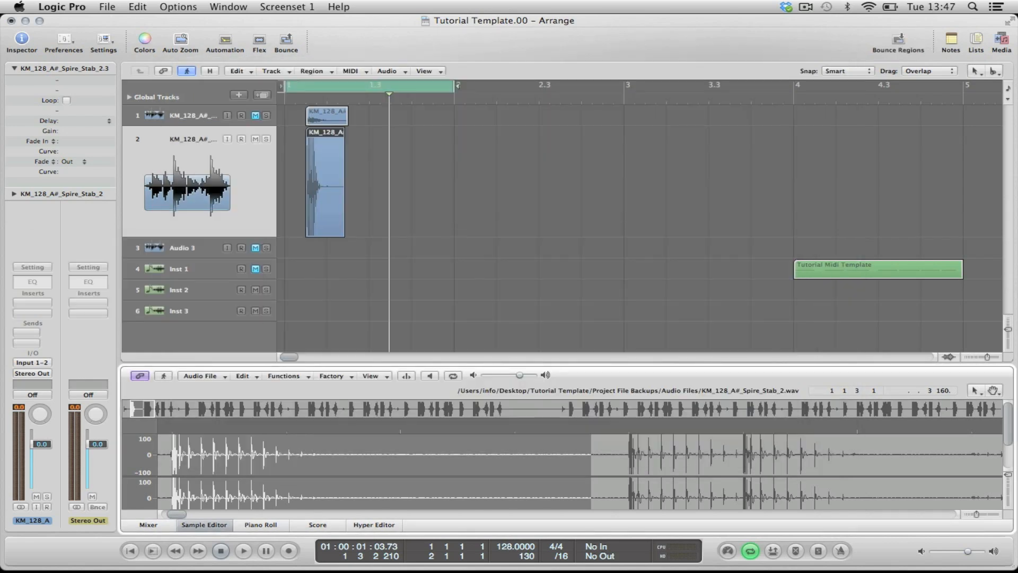
Step: Turn off Auto Zoom and delete the Rave Stab and Spire Stab tracks along with their regions
left_click(180, 40)
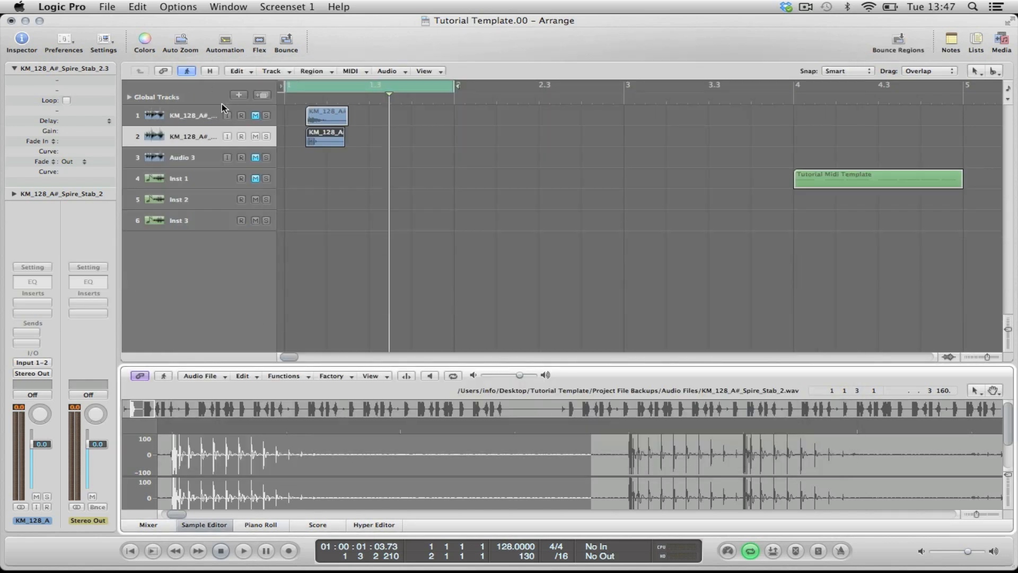
left_click(189, 116)
key("Delete")
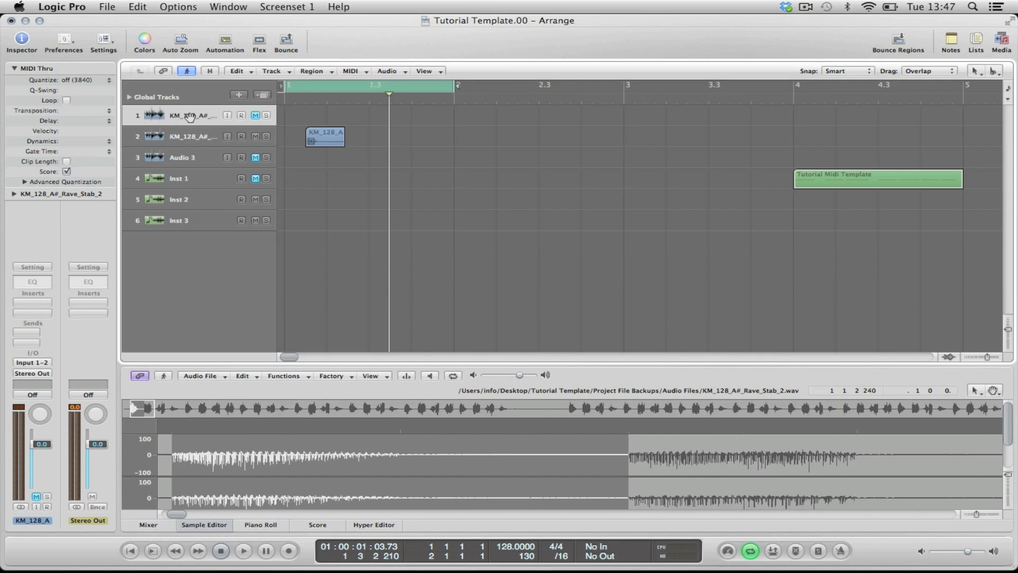
key("super+BackSpace")
key("super+BackSpace")
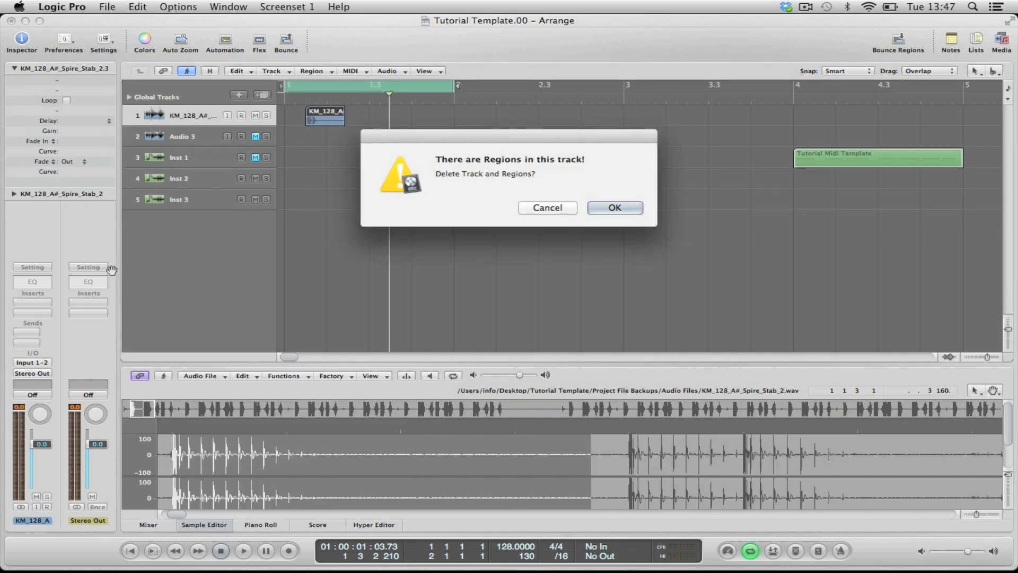
key("Return")
Step: Add an audio track below Audio 3 and place KM_128_A#_Rave_Stab_3 and KM_128_A#_Spire_Stab_3 from the Bin on the two audio tracks at bar 1
double_click(167, 268)
left_click_drag(185, 192, 185, 133)
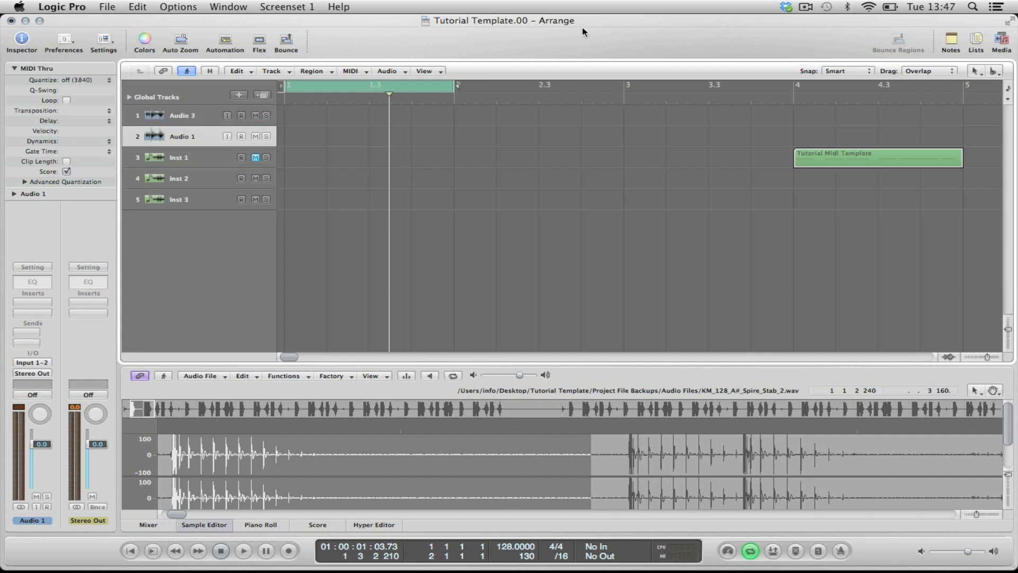
key("o")
left_click(800, 68)
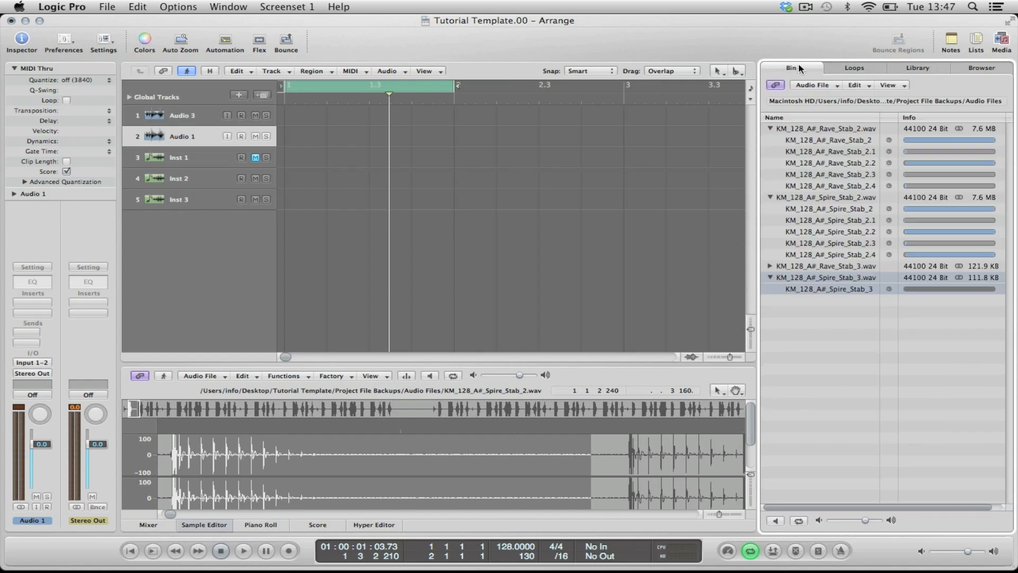
left_click_drag(820, 272, 297, 139)
left_click_drag(805, 267, 296, 115)
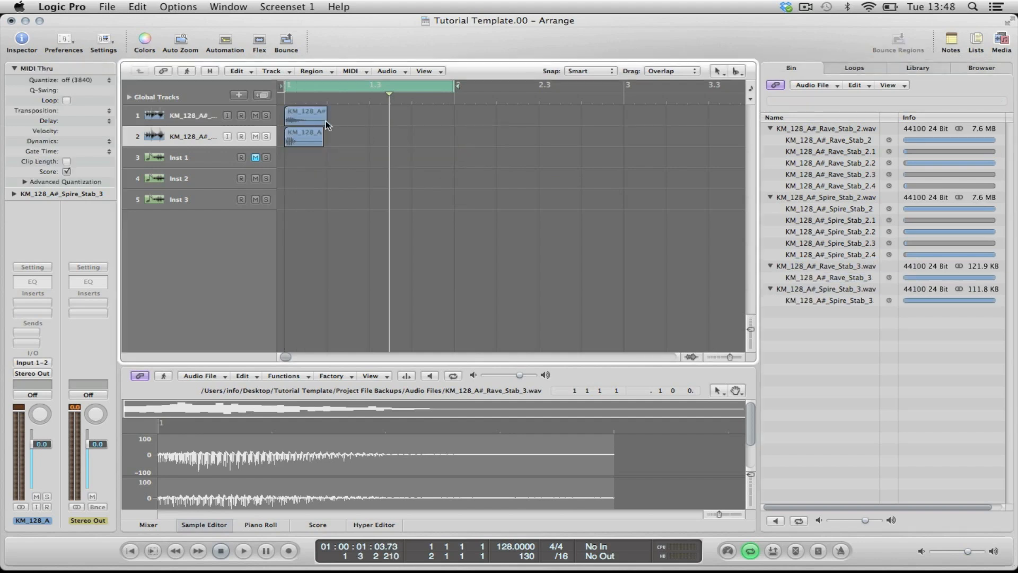
Step: Audition the Rave Stab and Spire Stab samples one at a time, muting the other track for each playback
left_click(311, 114)
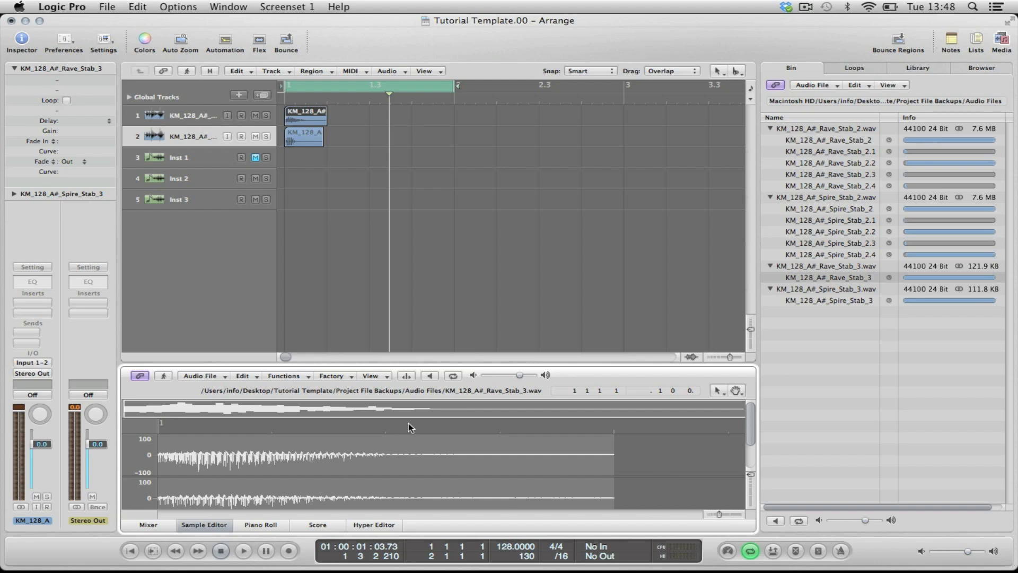
left_click(256, 138)
left_click(477, 167)
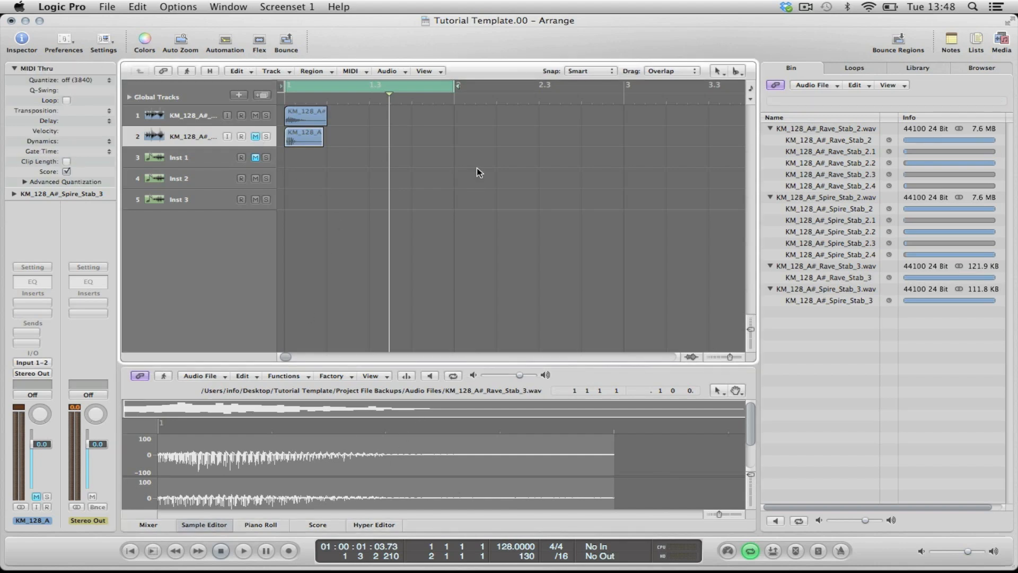
key("space")
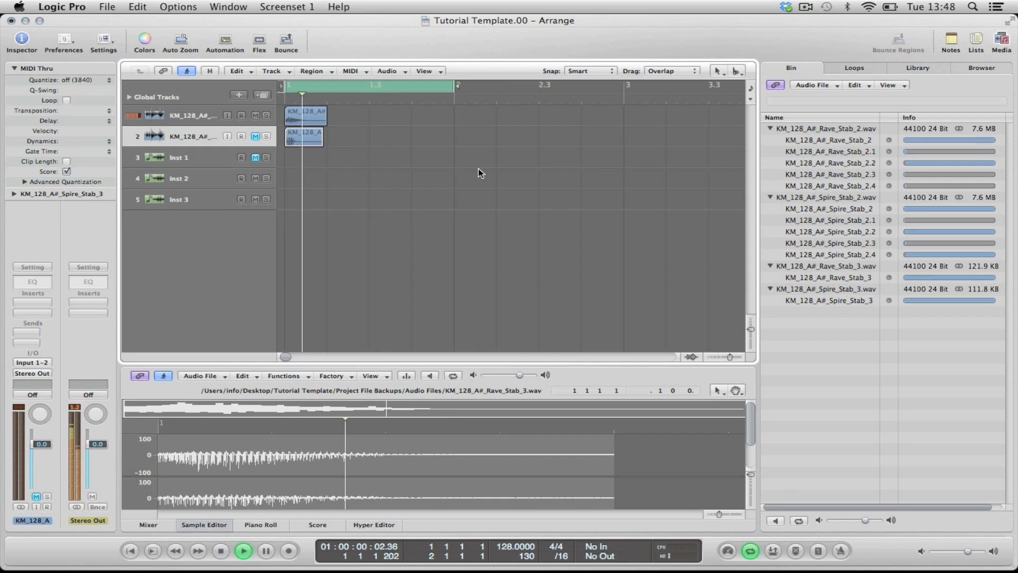
left_click(255, 115)
key("space")
left_click(255, 136)
key("space")
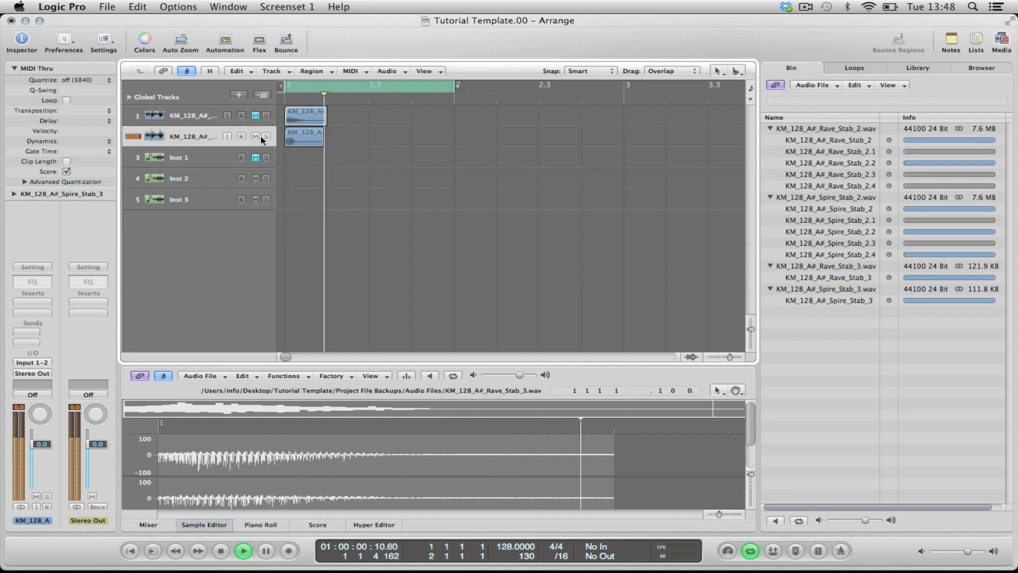
Step: Hide the Media area and insert a stereo EXS24 sampler on the Inst 1 track
left_click(256, 158)
left_click(212, 157)
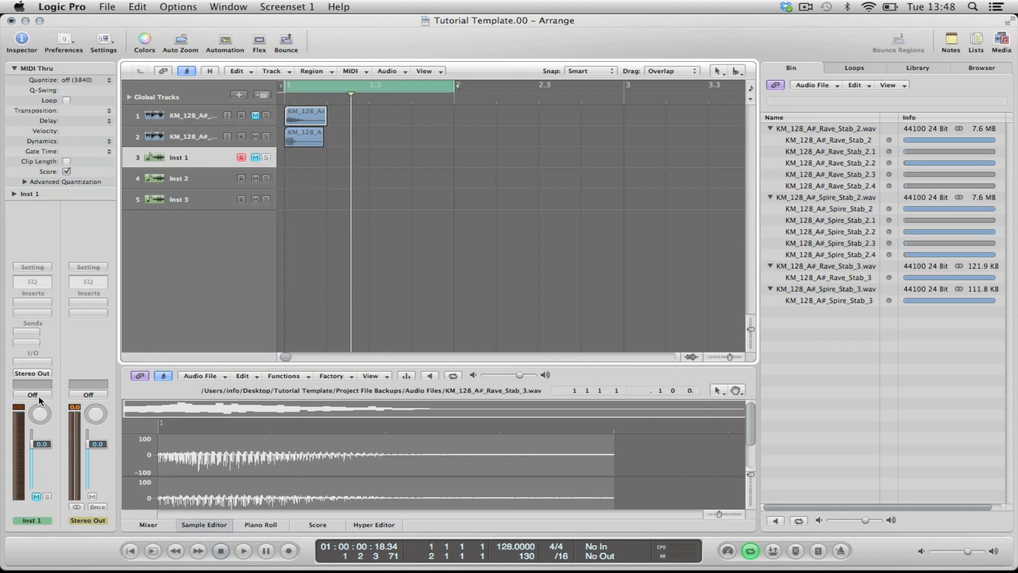
key("o")
key("o")
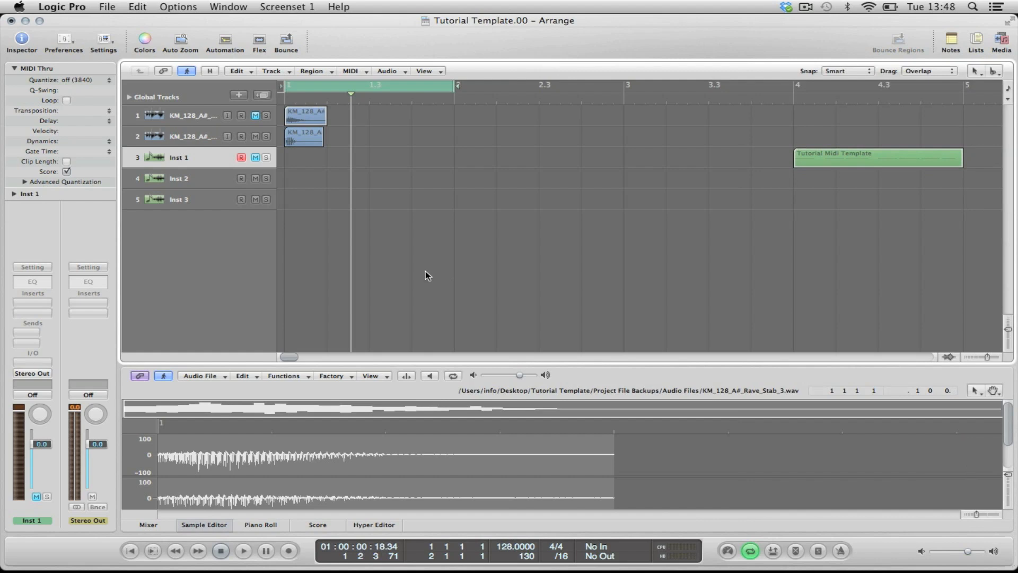
left_click(32, 365)
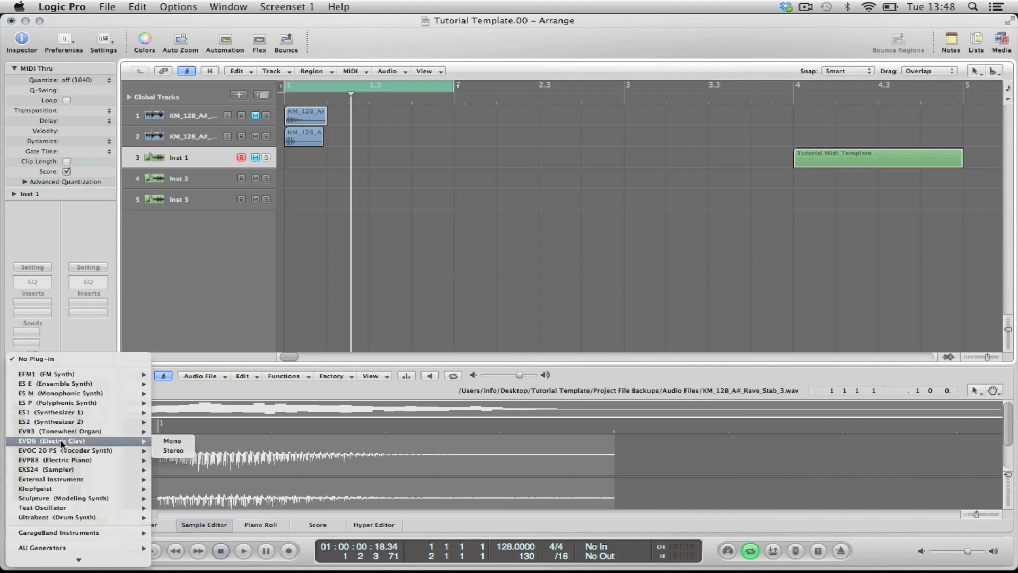
mouse_move(46, 470)
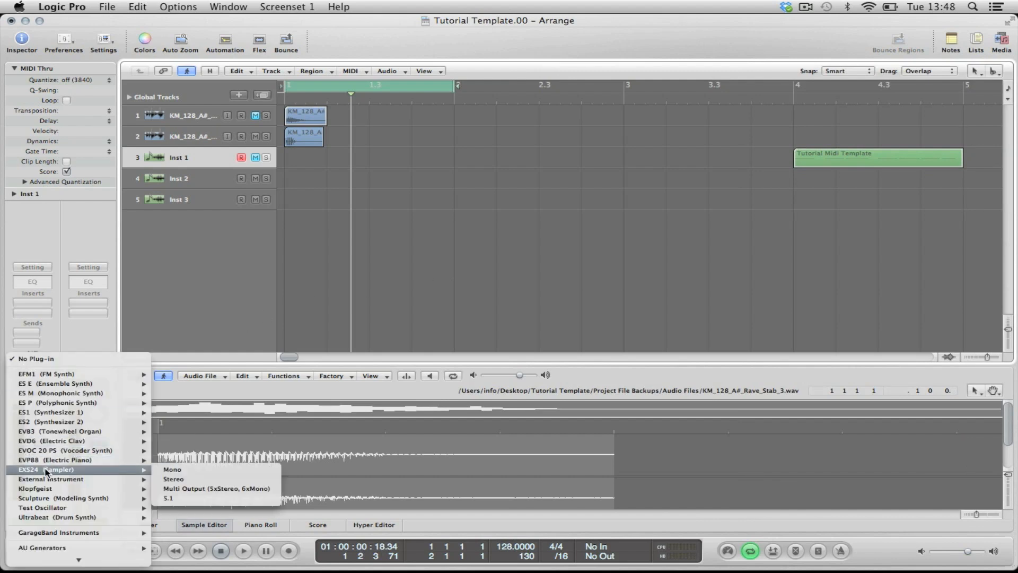
left_click(183, 477)
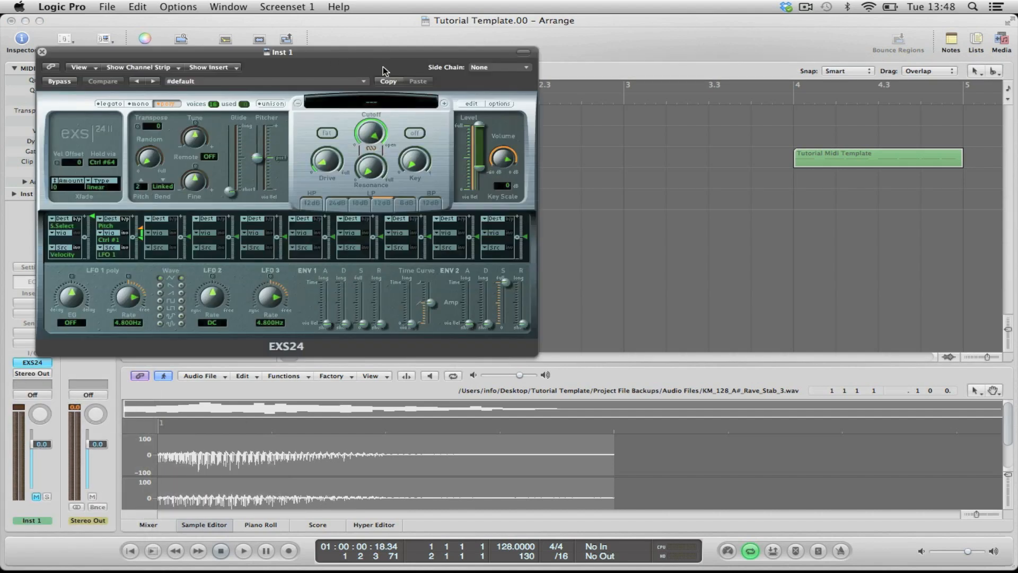
left_click_drag(352, 54, 387, 52)
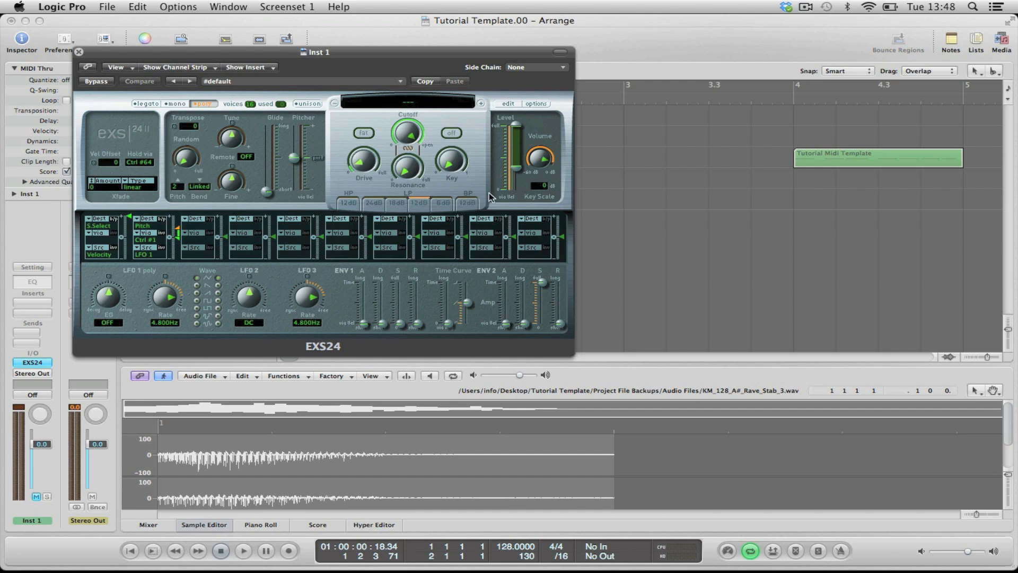
Step: Open the EXS24 Instrument Editor for Inst 1 and add the KM_128_A#_Spire_Stab_3 region as a zone
left_click(507, 104)
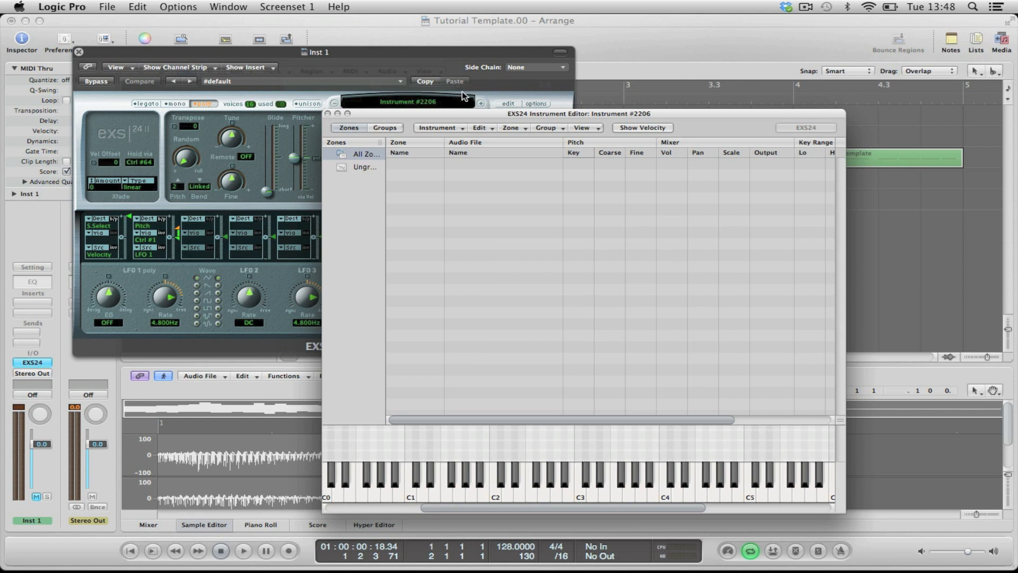
left_click_drag(297, 55, 900, 342)
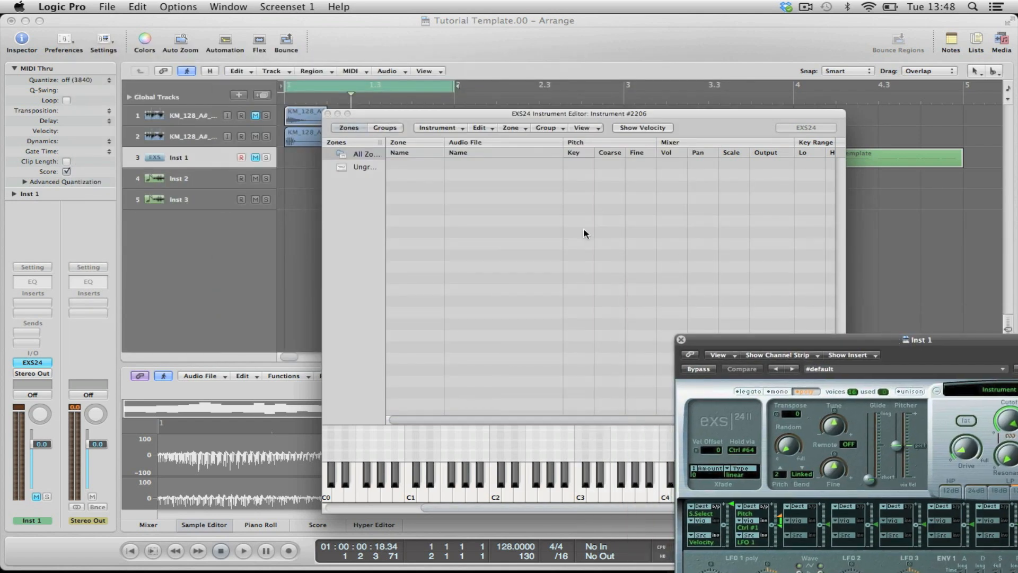
left_click_drag(500, 111, 546, 95)
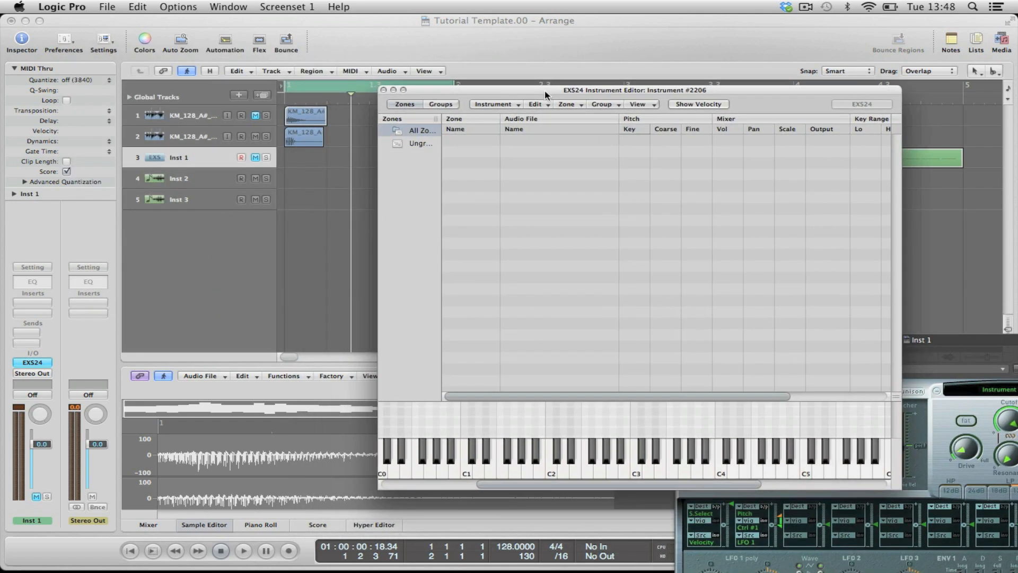
left_click_drag(296, 137, 528, 192)
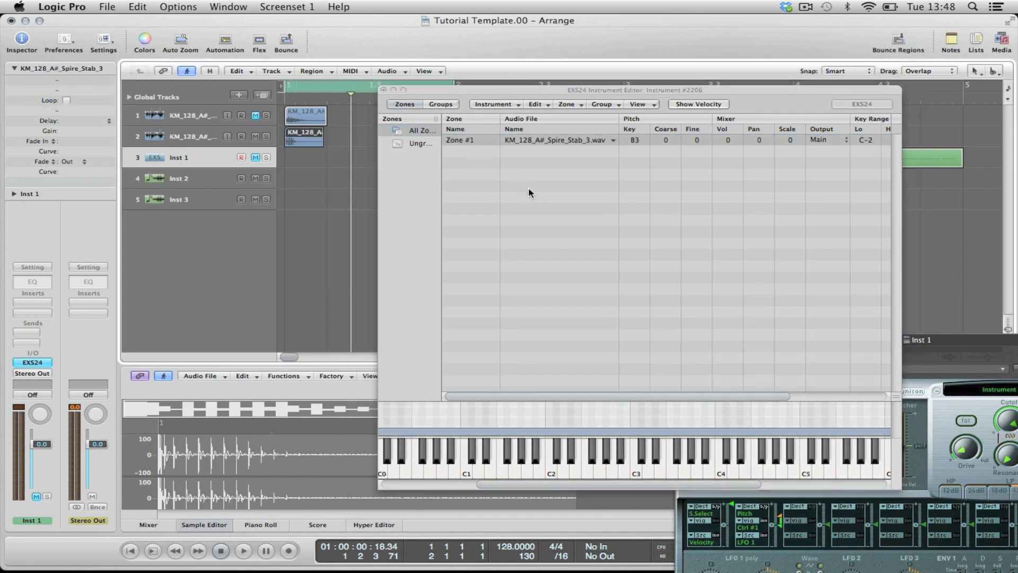
Step: Close the Instrument Editor, choose to save the instrument, and create a Head Rush Stabs folder inside Sampler Instruments
left_click(383, 93)
left_click(760, 159)
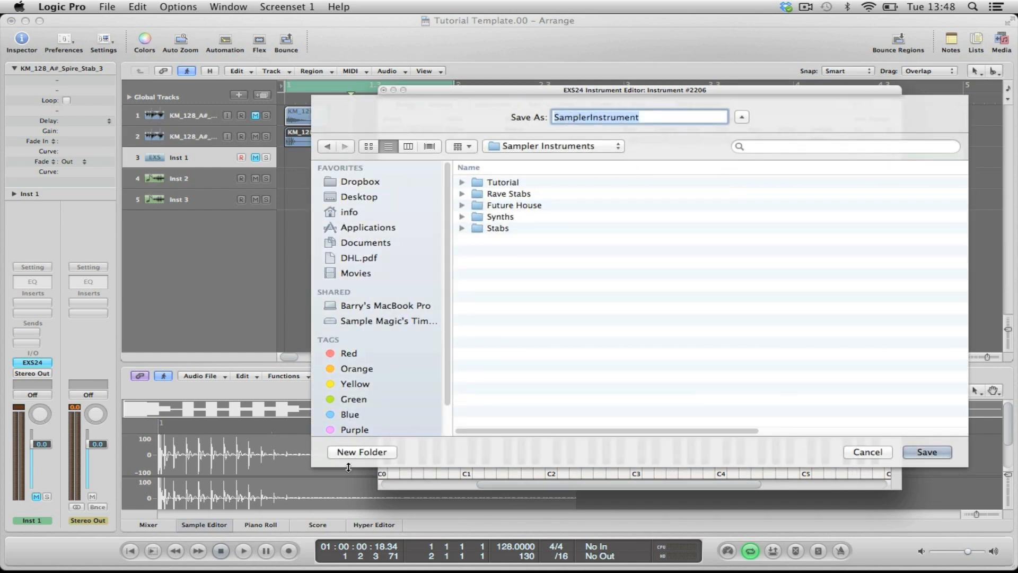
left_click(359, 455)
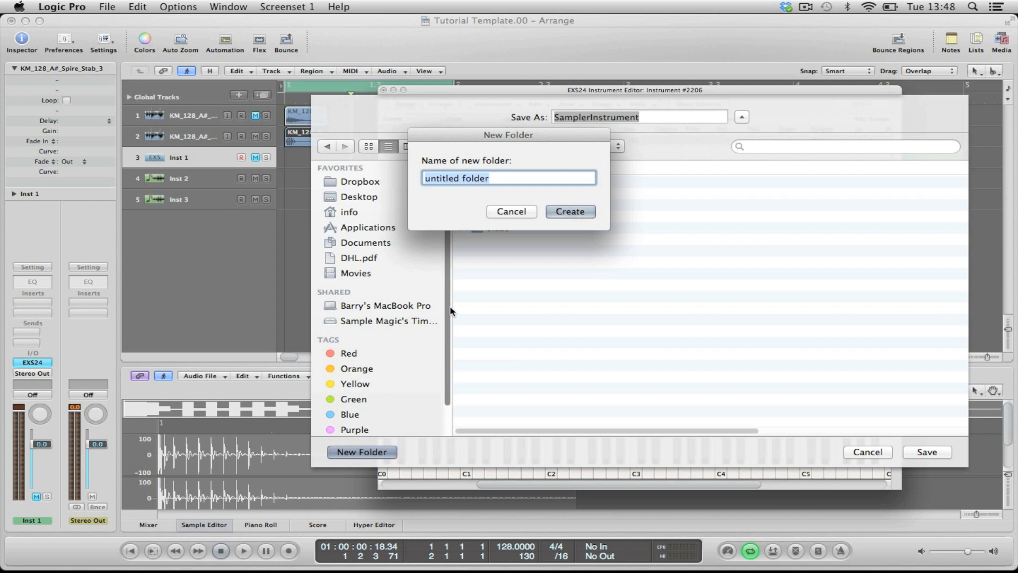
type("Head Rush Stabs")
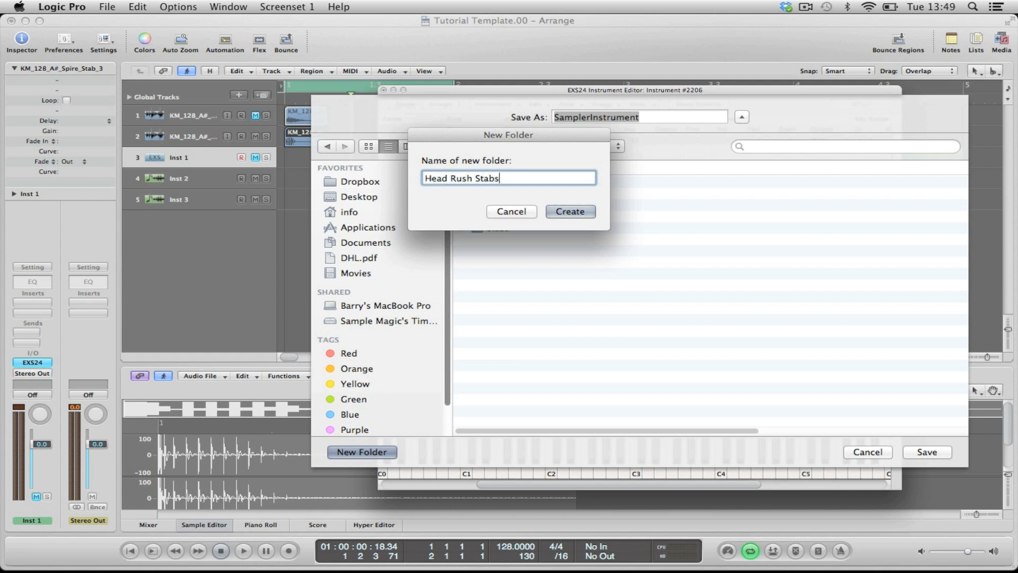
key("Return")
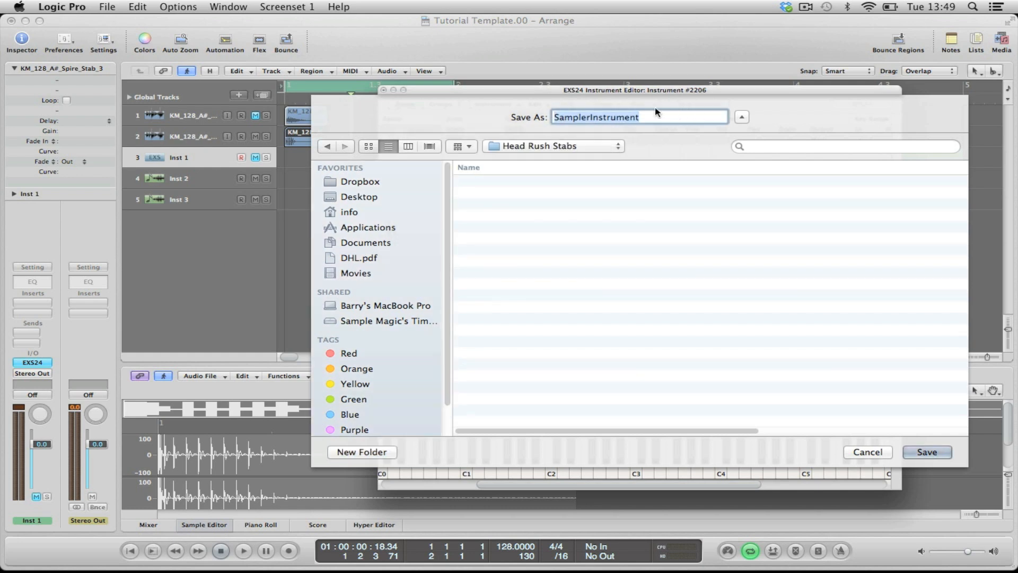
Step: Save the sampler instrument as Spire Stab in the Head Rush Stabs folder and close the Inst 1 sampler window
left_click_drag(545, 93, 581, 77)
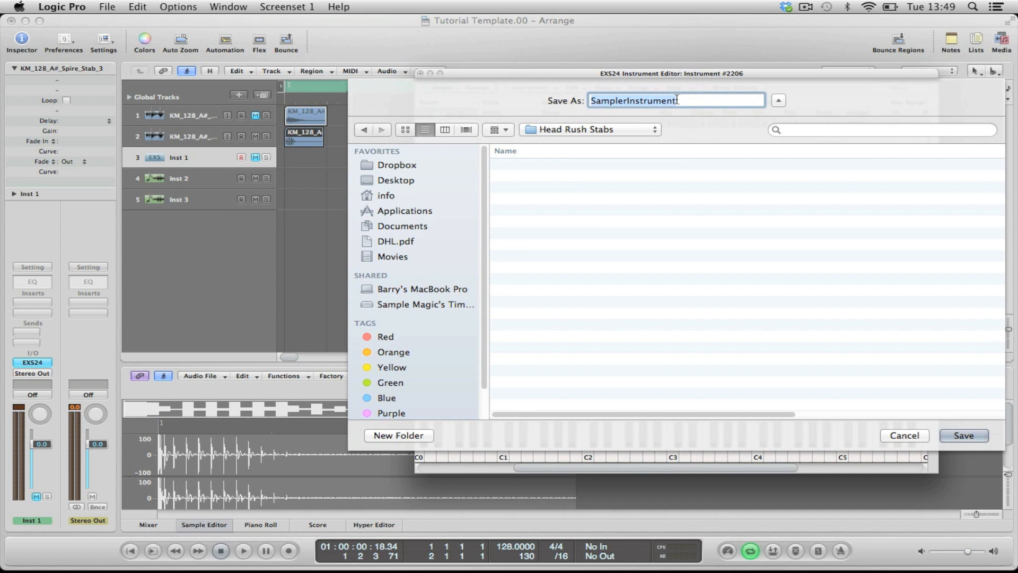
type("Spire Stab")
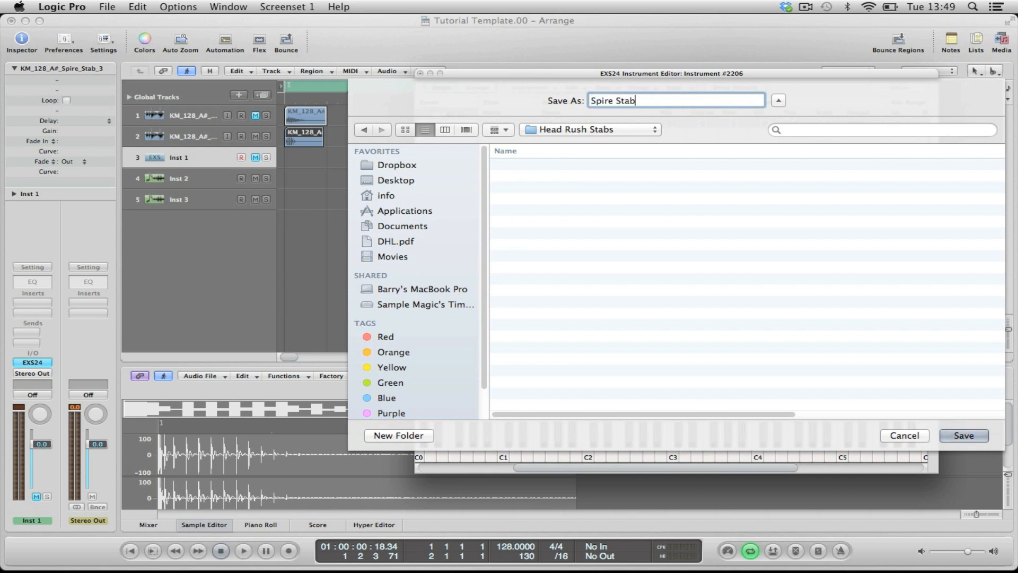
key("Return")
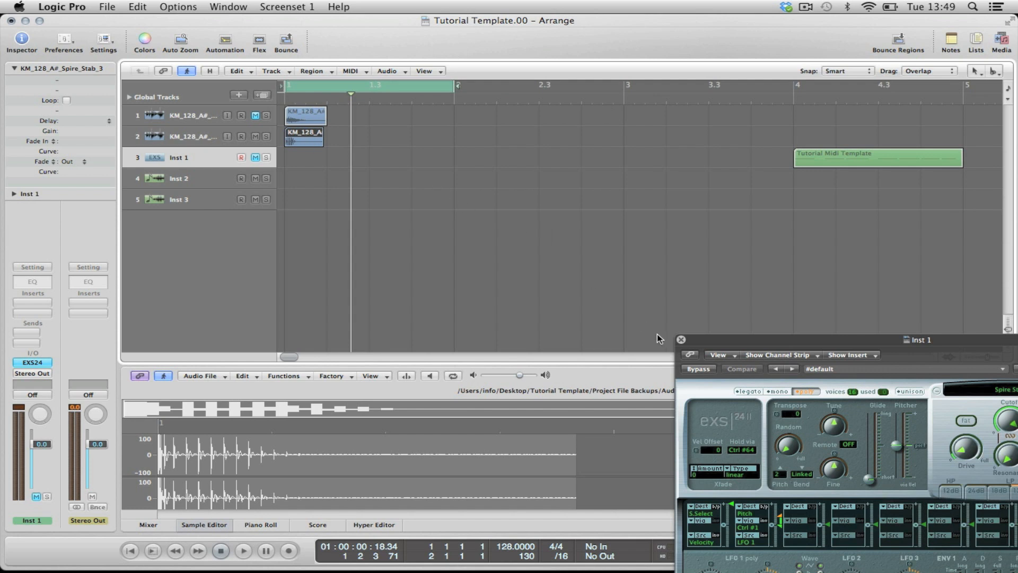
left_click(681, 339)
Step: Insert a stereo EXS24 sampler on the Inst 2 track and open its Instrument Editor
left_click(211, 180)
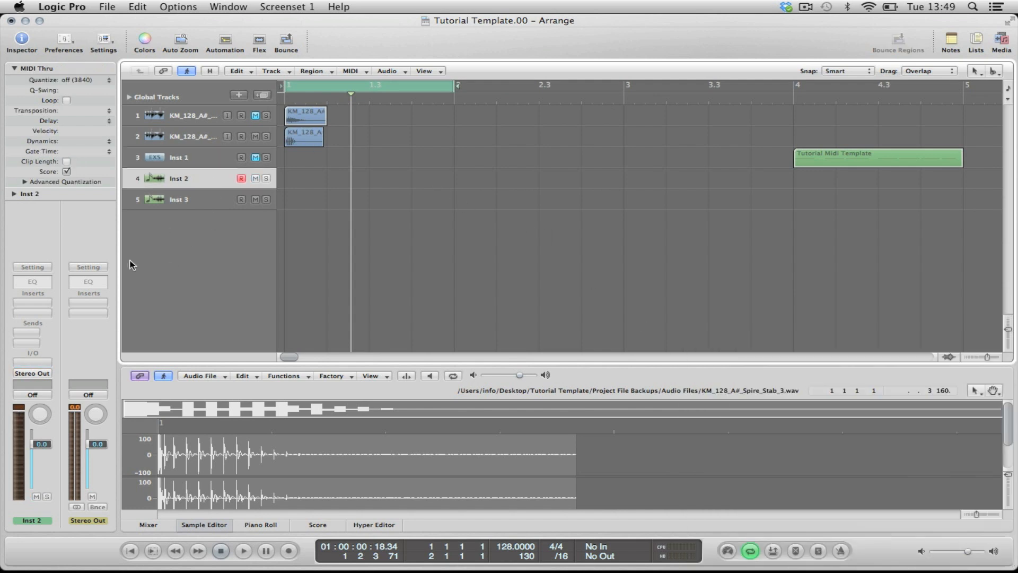
left_click(39, 363)
mouse_move(75, 469)
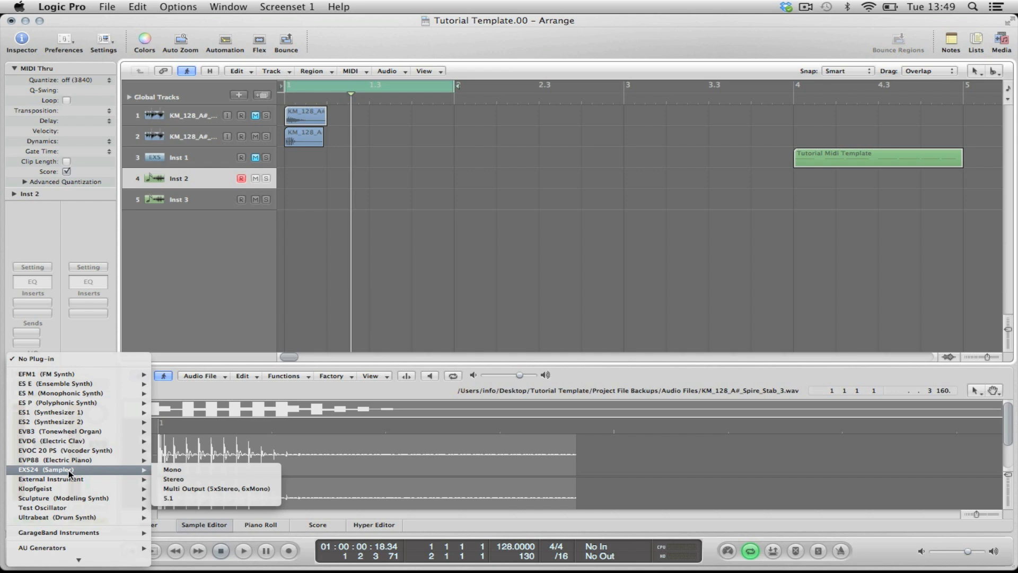
left_click(171, 480)
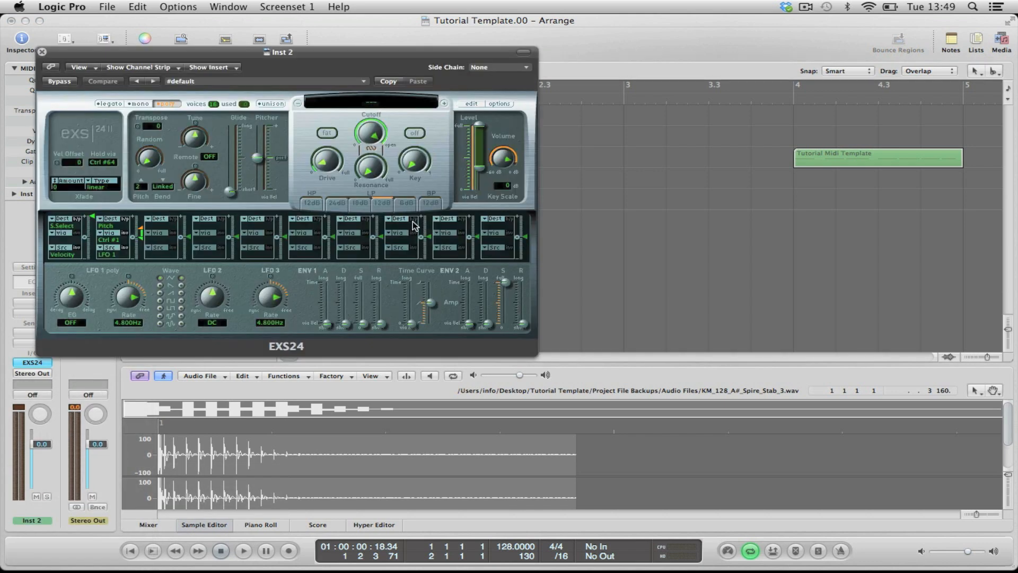
left_click(471, 103)
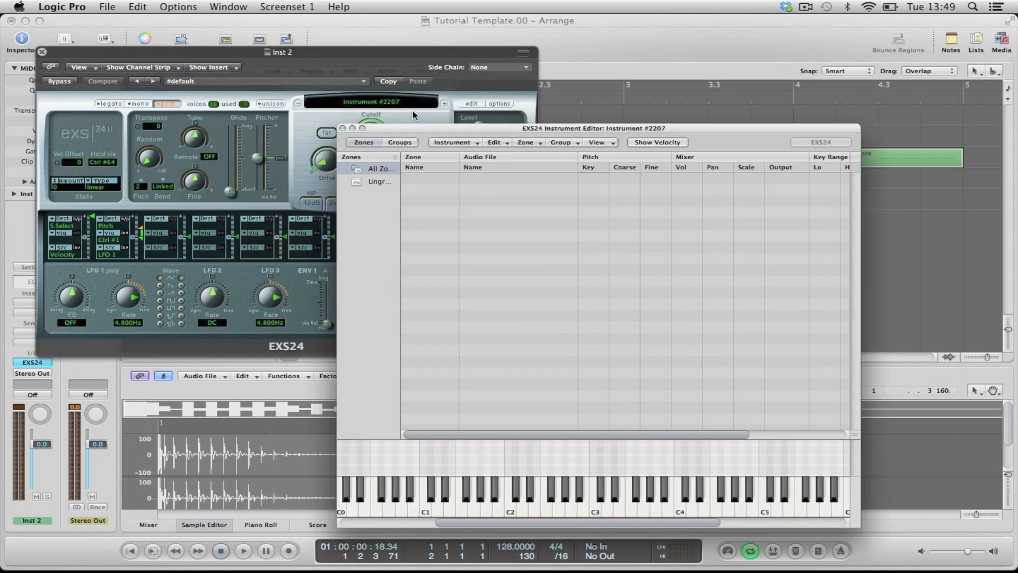
left_click_drag(267, 57, 904, 89)
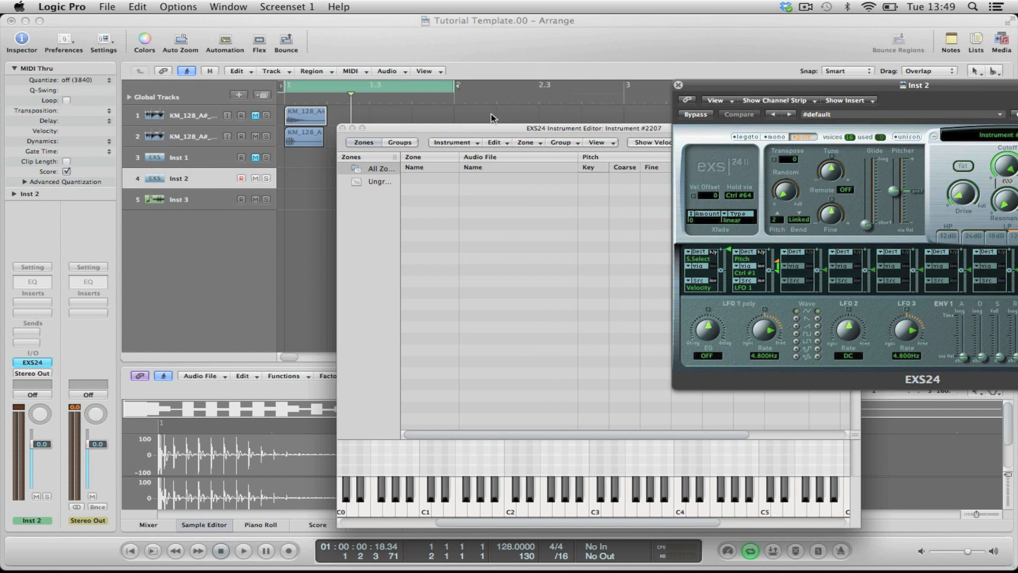
Step: Mute the Spire Stab track, unmute the Rave Stab track, and add the KM_128_A#_Rave_Stab_3 region as a zone in the Inst 2 instrument
left_click(257, 122)
left_click(256, 136)
left_click(255, 116)
left_click_drag(318, 117, 485, 245)
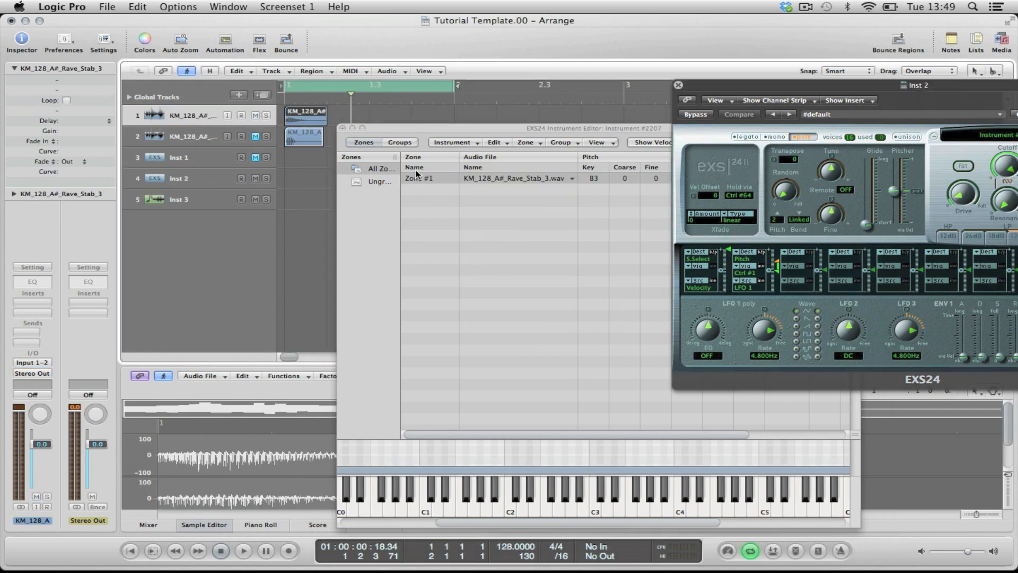
Step: Close the Instrument Editor, save the instrument as Rave Stab in the Head Rush Stabs folder, and close the Inst 2 sampler window
left_click(342, 128)
left_click(733, 201)
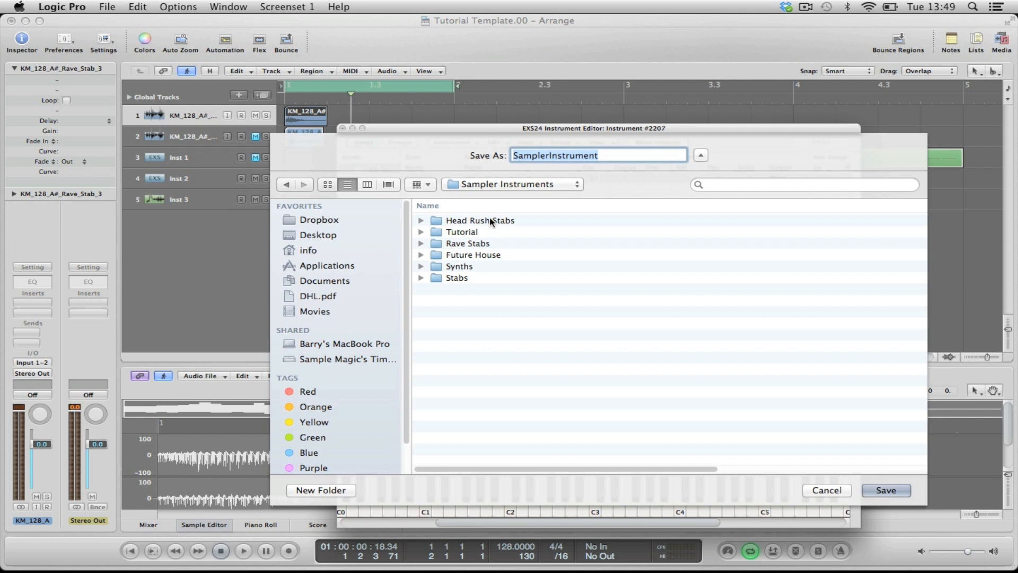
double_click(489, 220)
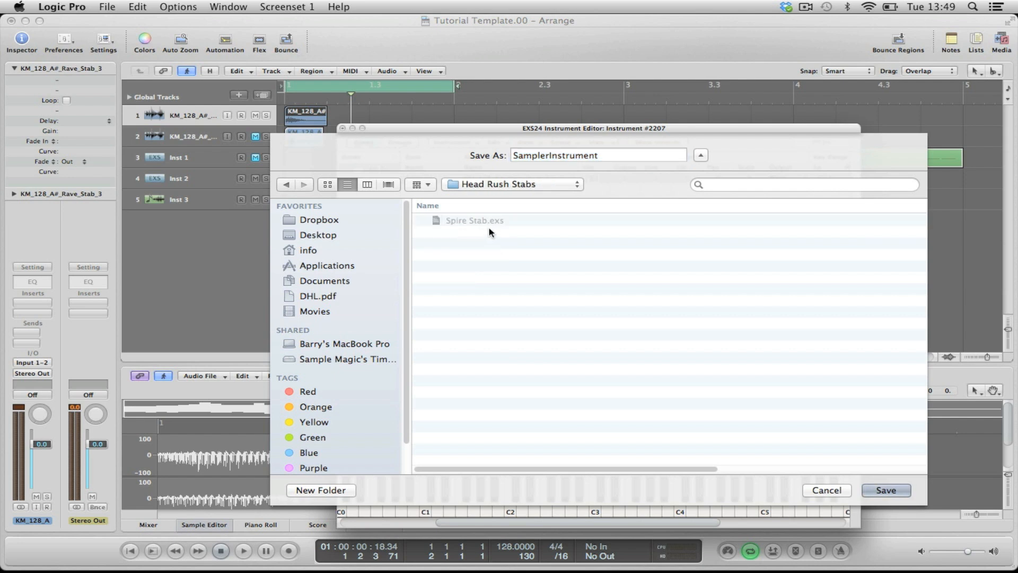
left_click_drag(609, 157, 486, 152)
type("Rave S")
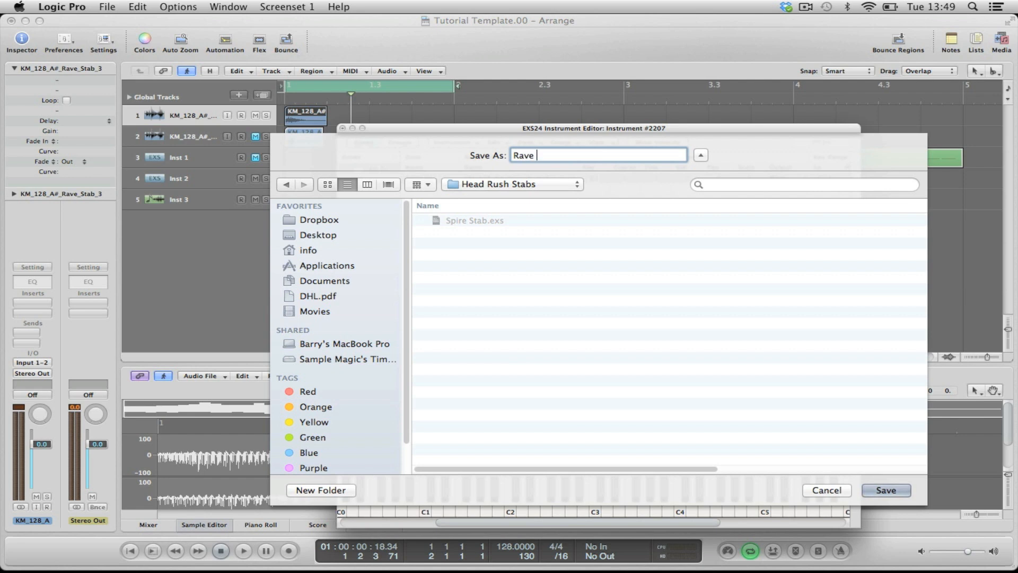
type("tab")
key("Return")
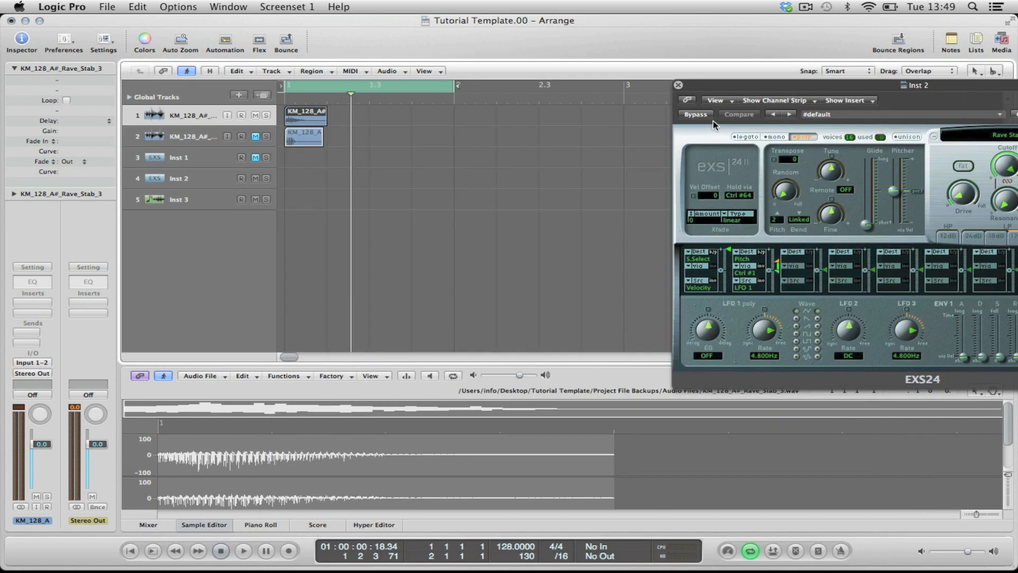
left_click(678, 85)
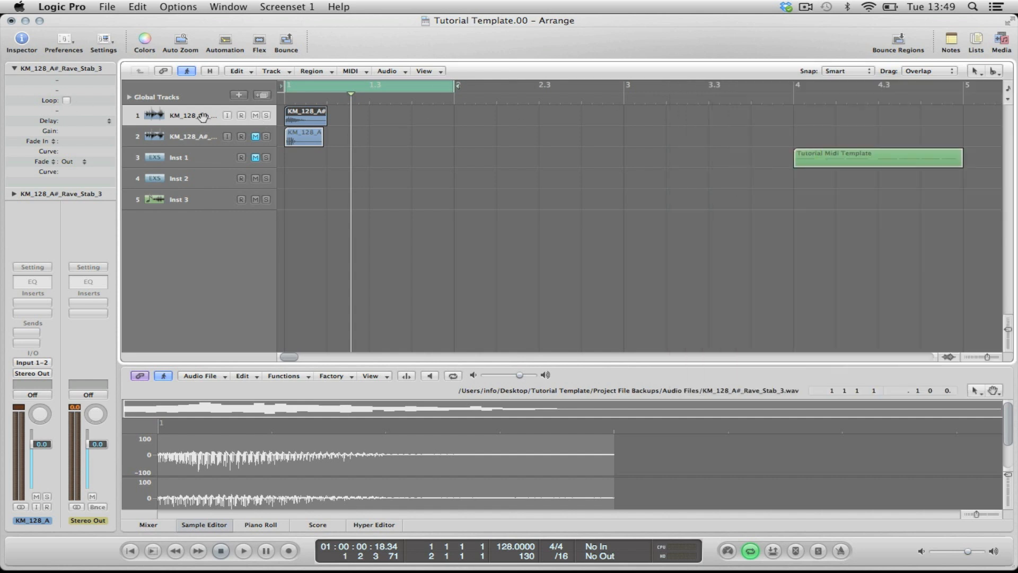
Step: Delete the Rave Stab and Spire Stab audio tracks together with their regions
key("Delete")
key("super+BackSpace")
key("super+BackSpace")
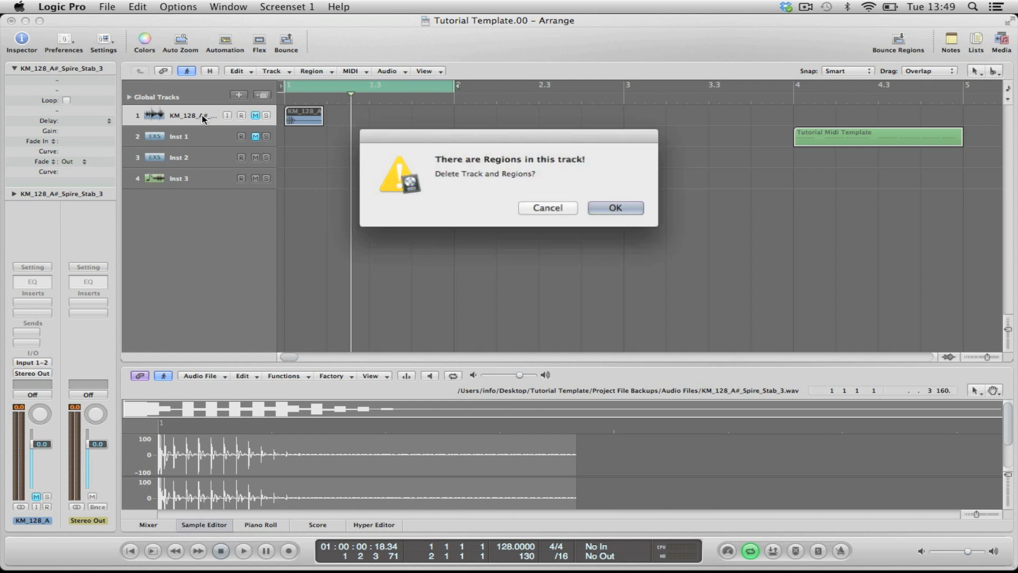
key("Return")
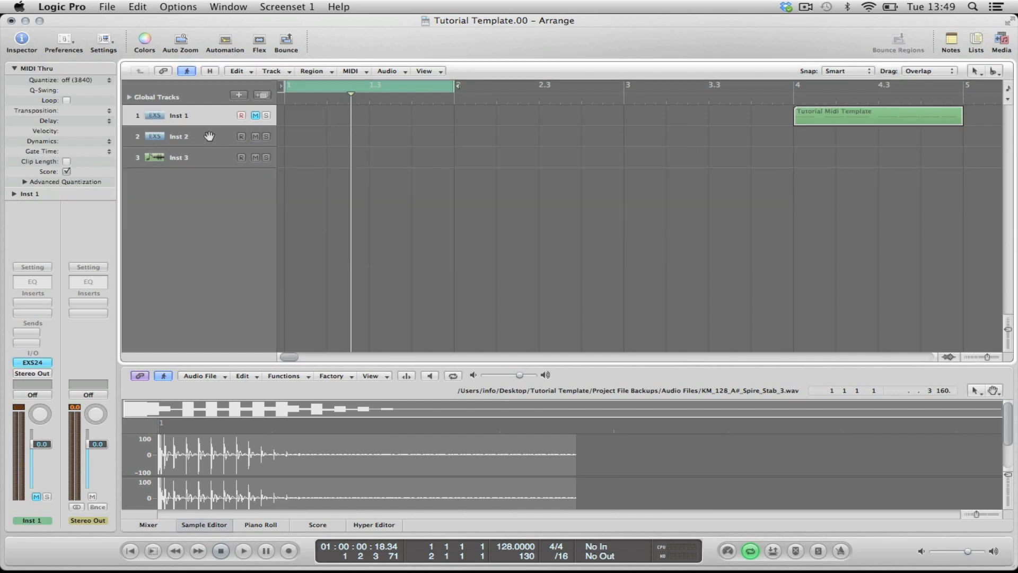
Step: Unmute the Inst 1 track, mute Inst 2, and open the Inst 1 EXS24 window, placing it below the tracks
left_click(255, 115)
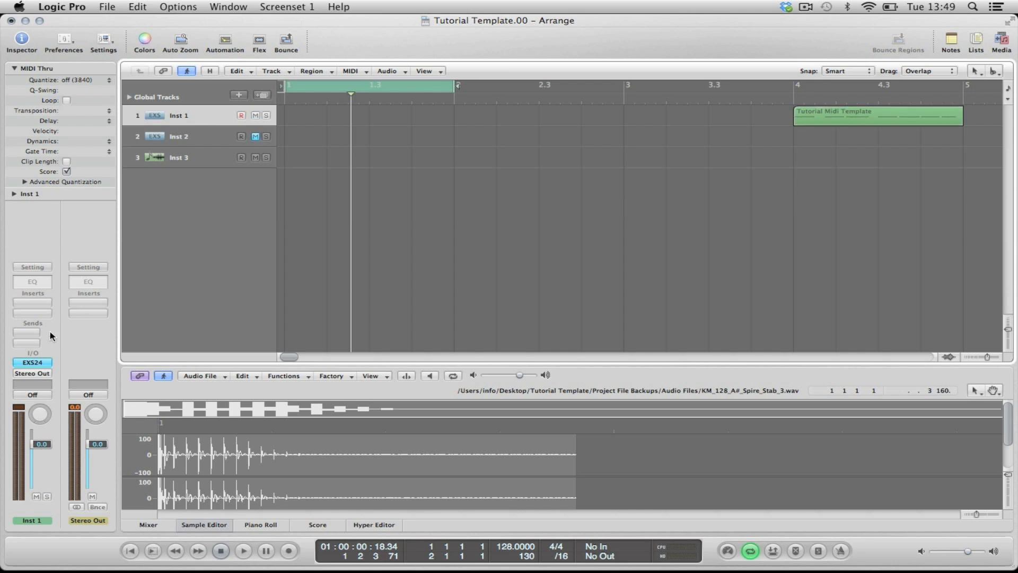
left_click(33, 363)
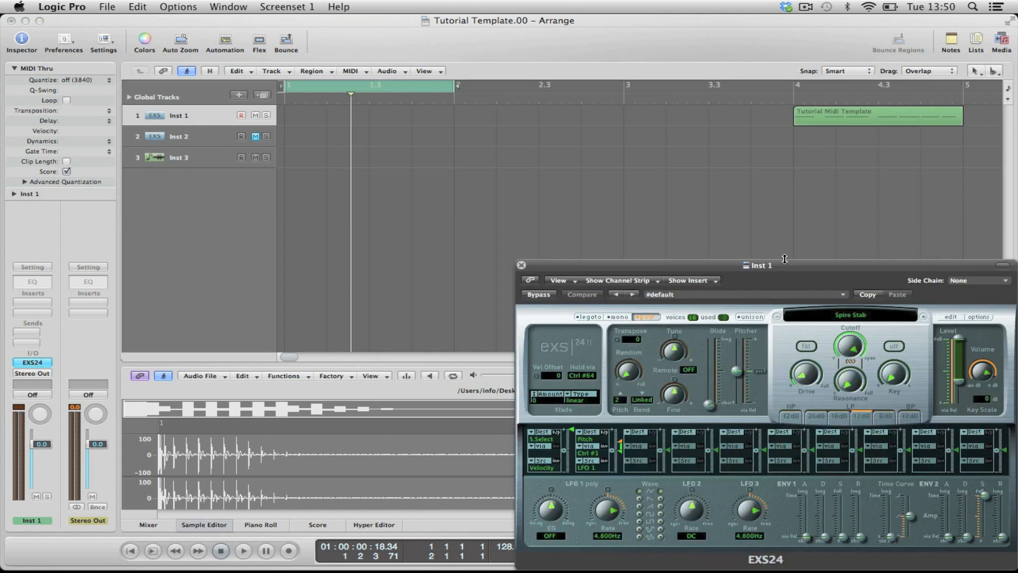
left_click_drag(766, 266, 813, 193)
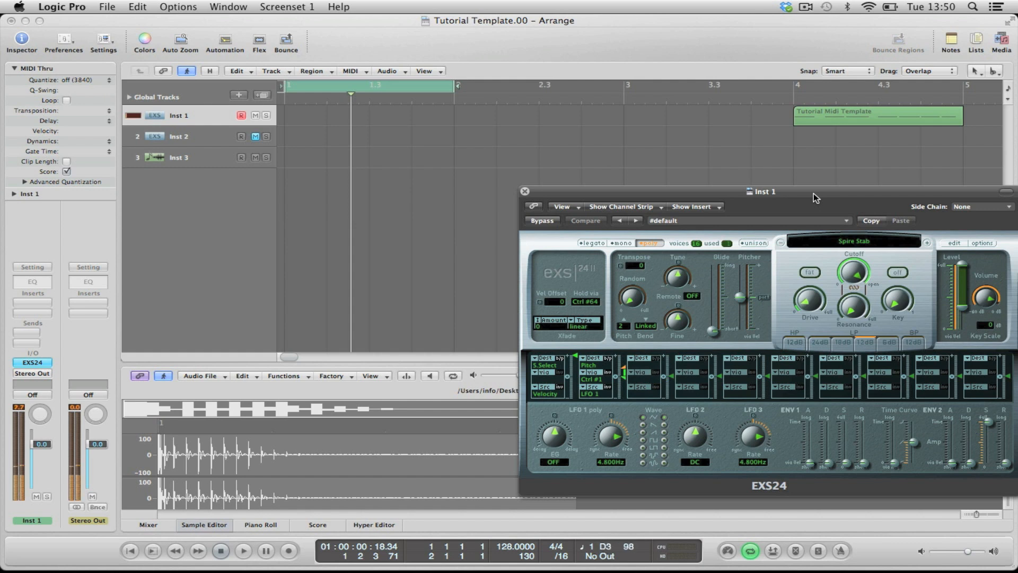
Step: Mute the Inst 1 track, unmute the Inst 2 track, and select Inst 2 for playing
left_click(255, 116)
left_click(255, 136)
left_click(210, 139)
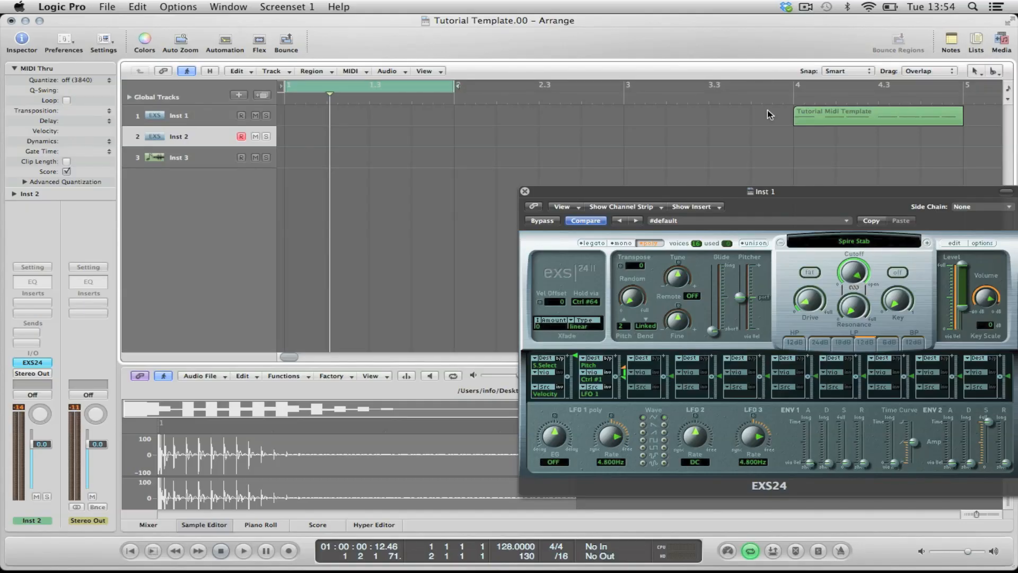
Step: Move the Tutorial Midi Template region to bar 1 on the Inst 1 track, select that track, and play the region briefly
left_click_drag(816, 119, 300, 110)
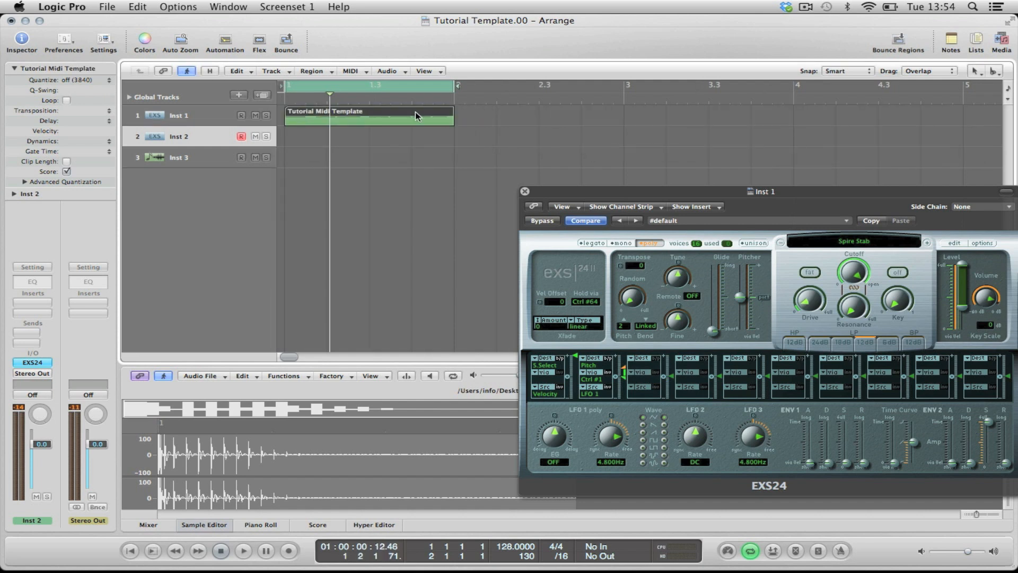
left_click(500, 129)
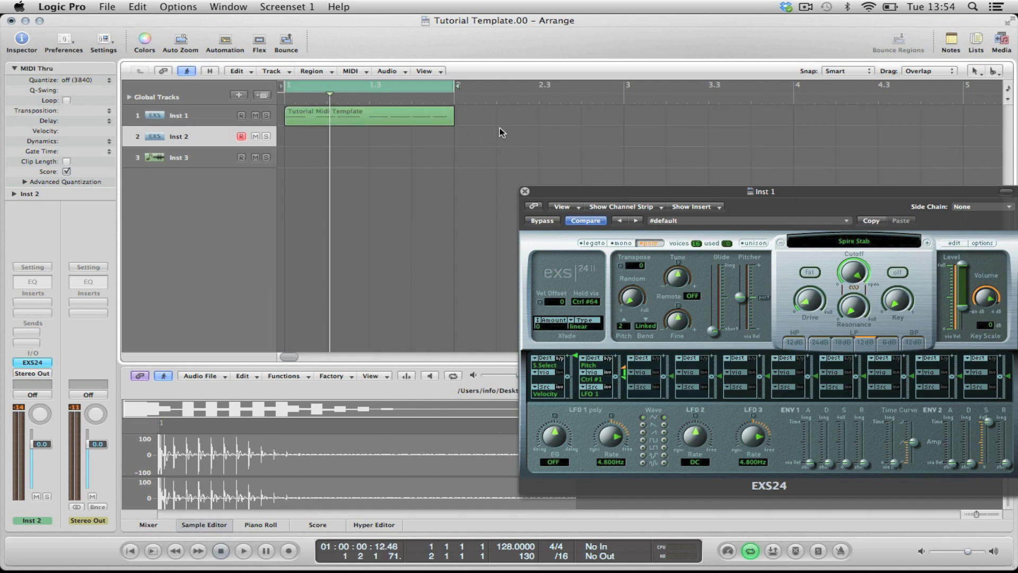
left_click(179, 113)
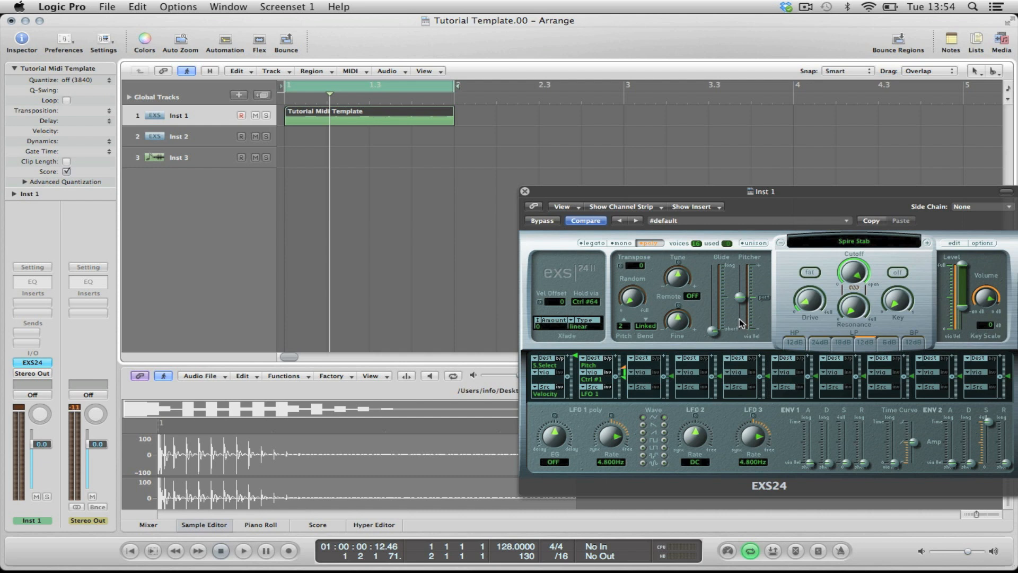
key("space")
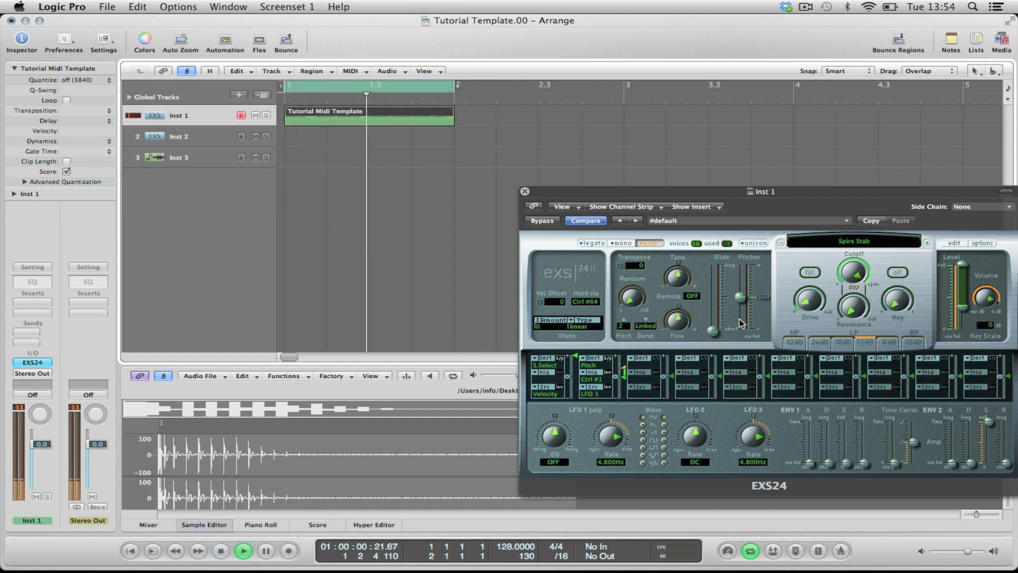
key("space")
left_click(503, 154)
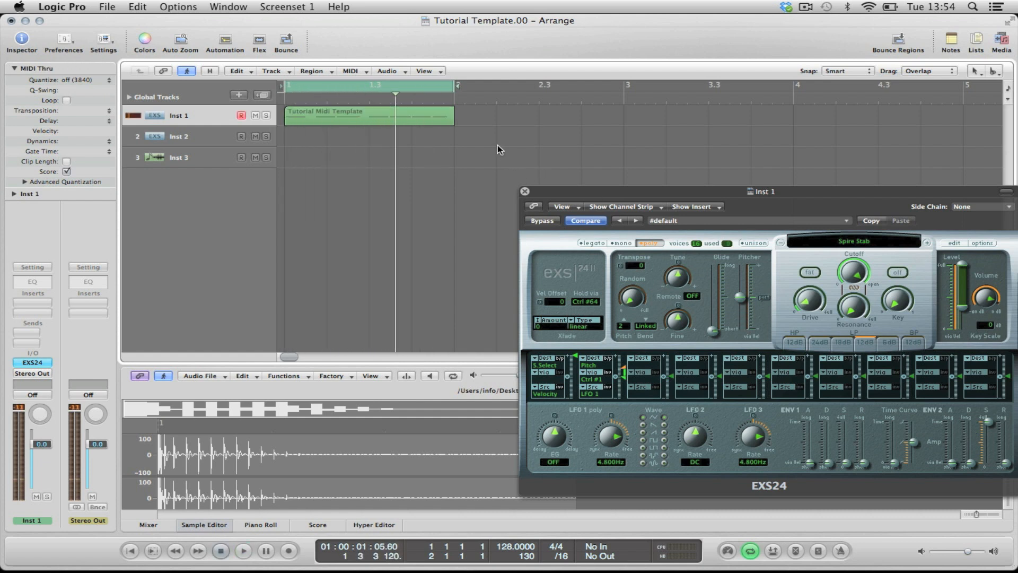
Step: Transpose the Tutorial Midi Template region by +12 and play it back briefly
left_click(404, 120)
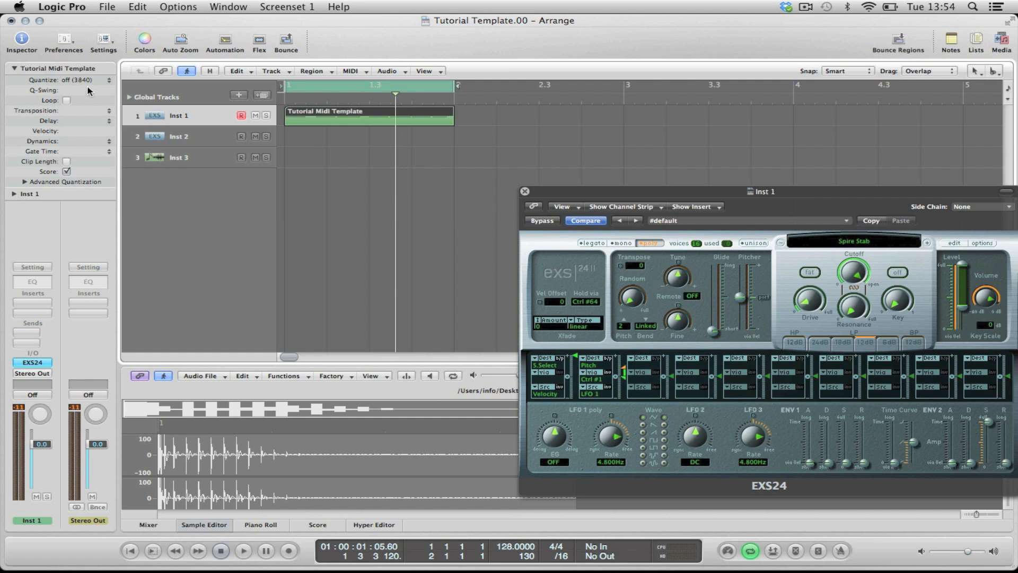
left_click(109, 112)
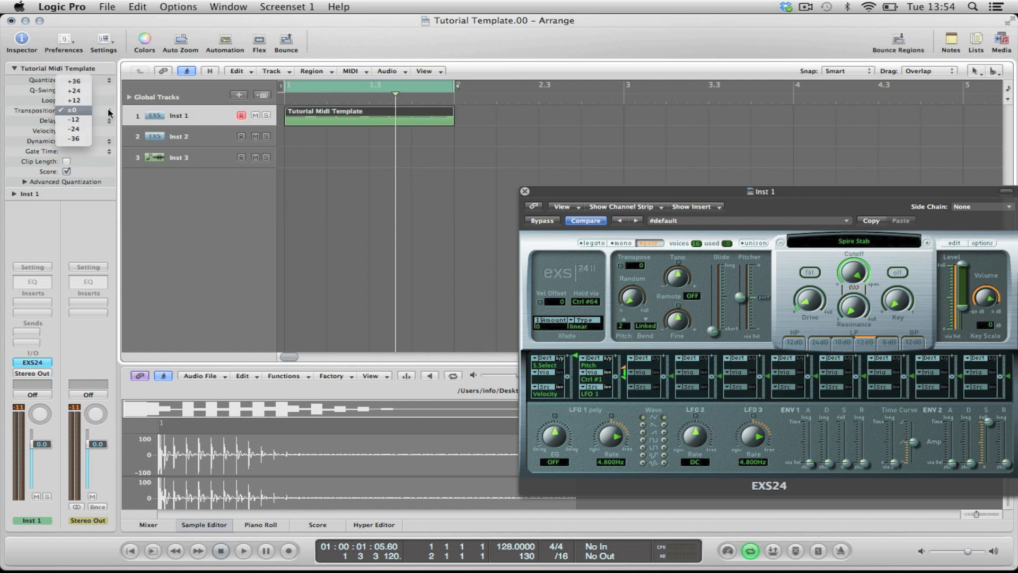
left_click(75, 101)
left_click(503, 149)
key("space")
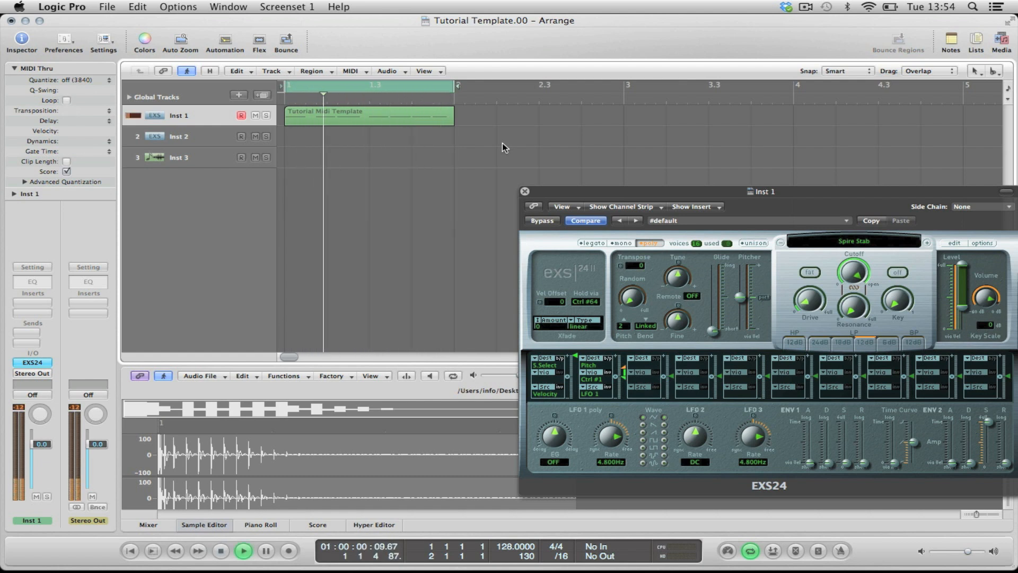
key("space")
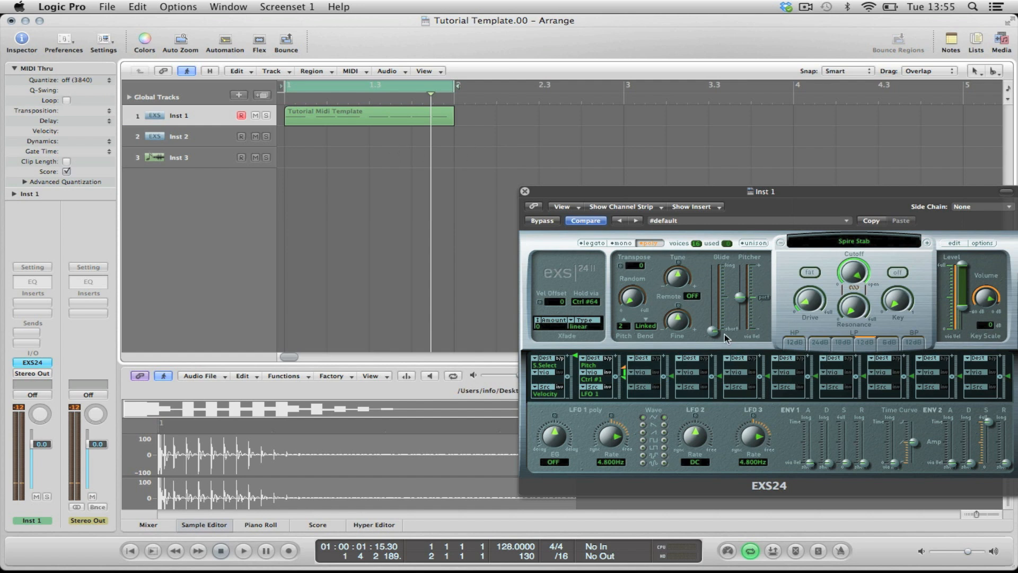
Step: Raise the Inst 1 sampler's Glide to about halfway and its ENV 2 release to about three-quarters while auditioning the region
left_click_drag(717, 335, 716, 305)
key("space")
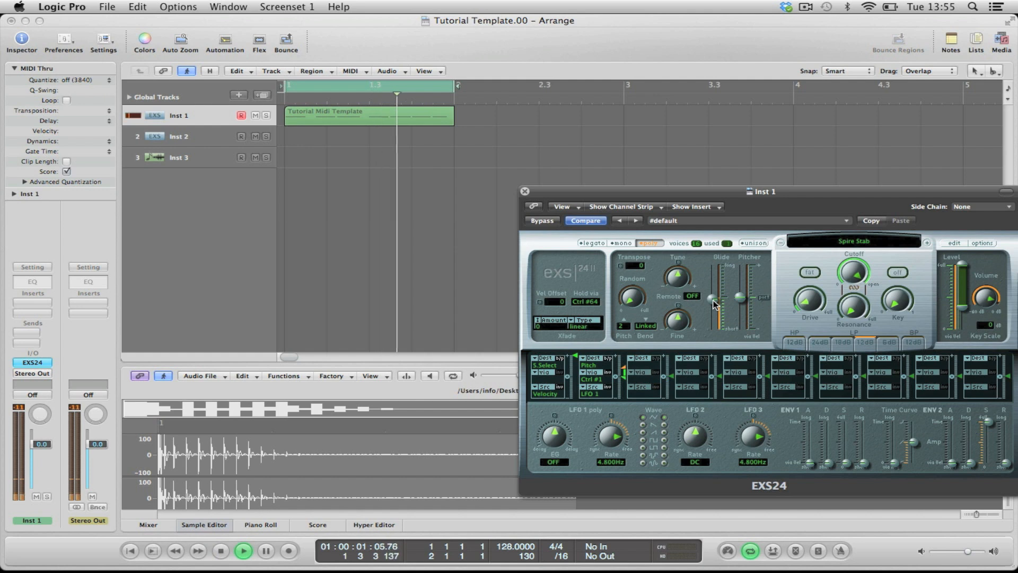
mouse_move(714, 301)
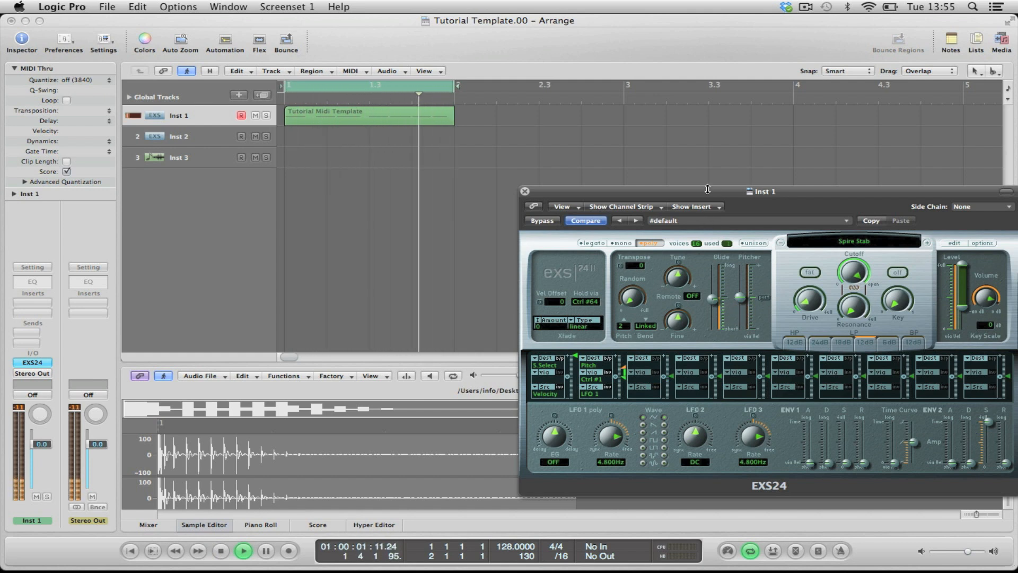
left_click_drag(706, 194, 604, 181)
left_click_drag(909, 450, 909, 419)
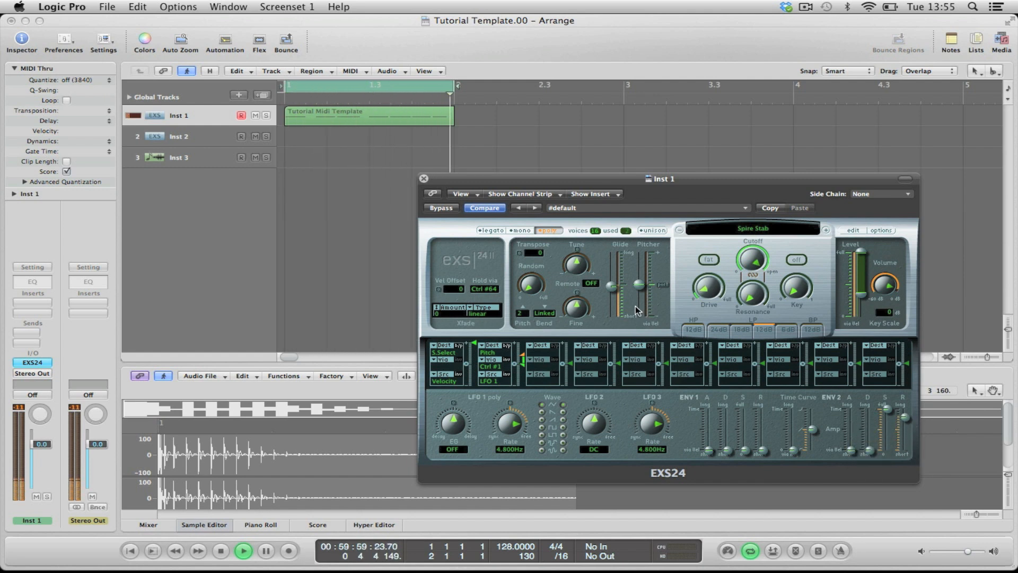
left_click(610, 154)
key("space")
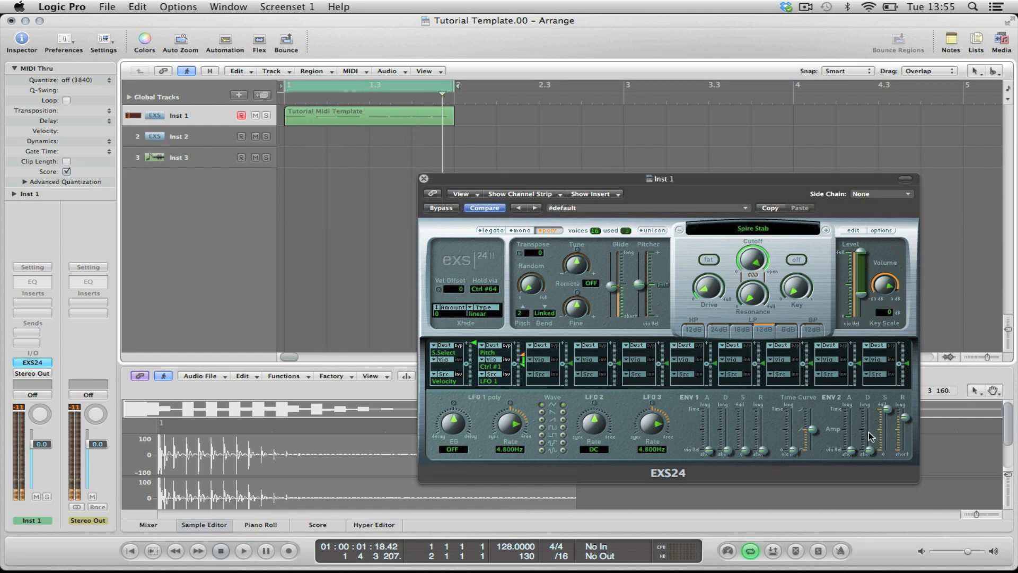
Step: Lower the ENV 2 release and the Glide to their shortest settings while auditioning the region
left_click_drag(905, 418, 908, 455)
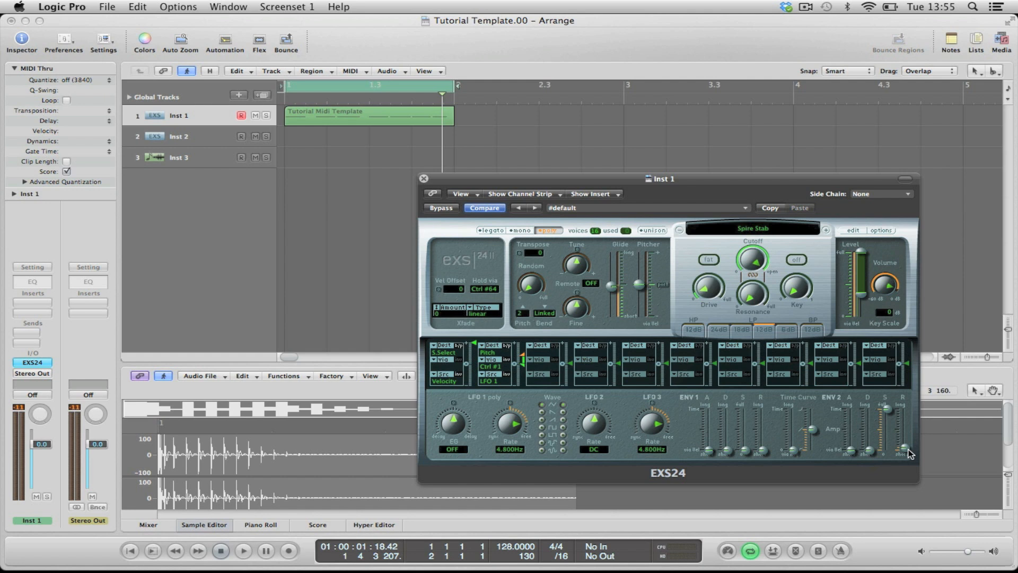
left_click_drag(908, 453, 909, 462)
key("space")
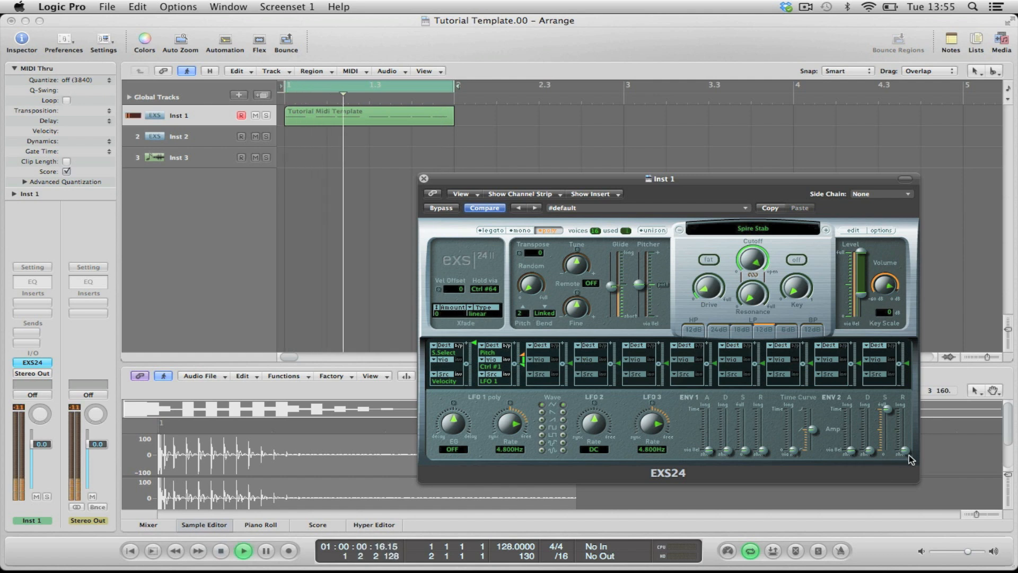
left_click_drag(612, 287, 614, 368)
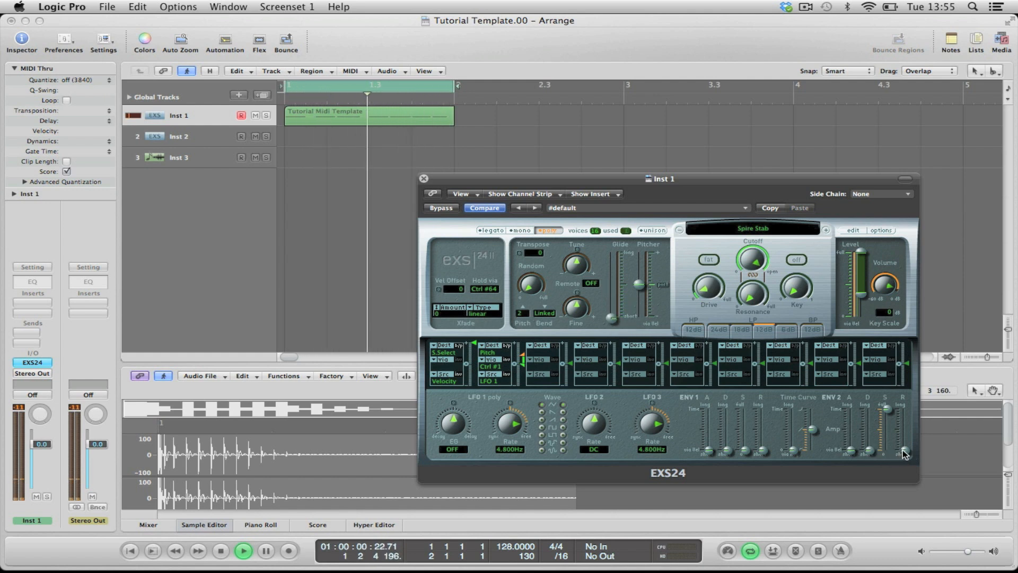
Step: Raise the ENV 2 release to about three-quarters and the Glide to nearly halfway, auditioning the region after each change
left_click_drag(908, 452, 907, 418)
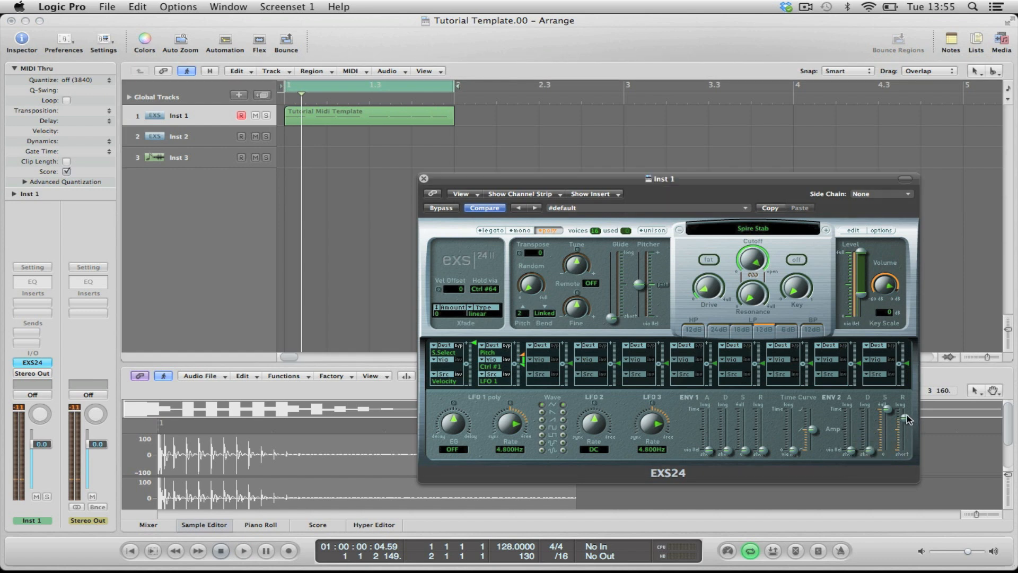
left_click(928, 218)
key("space")
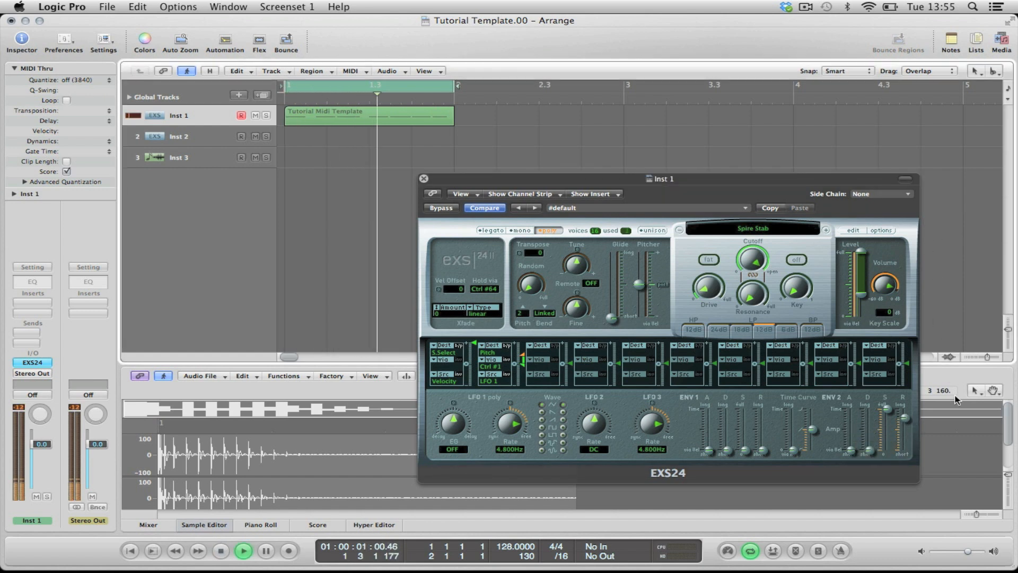
left_click(907, 417)
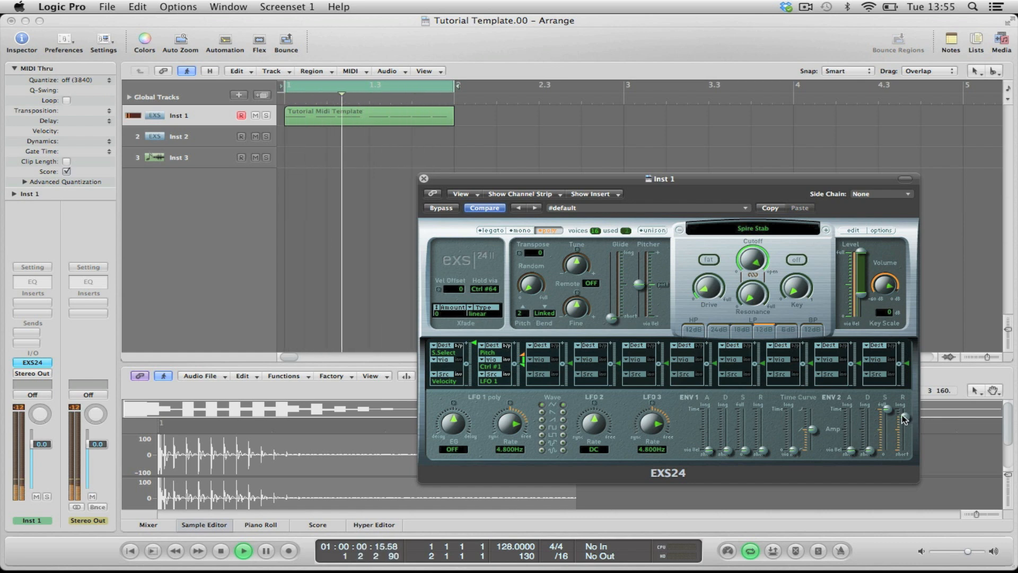
left_click(755, 147)
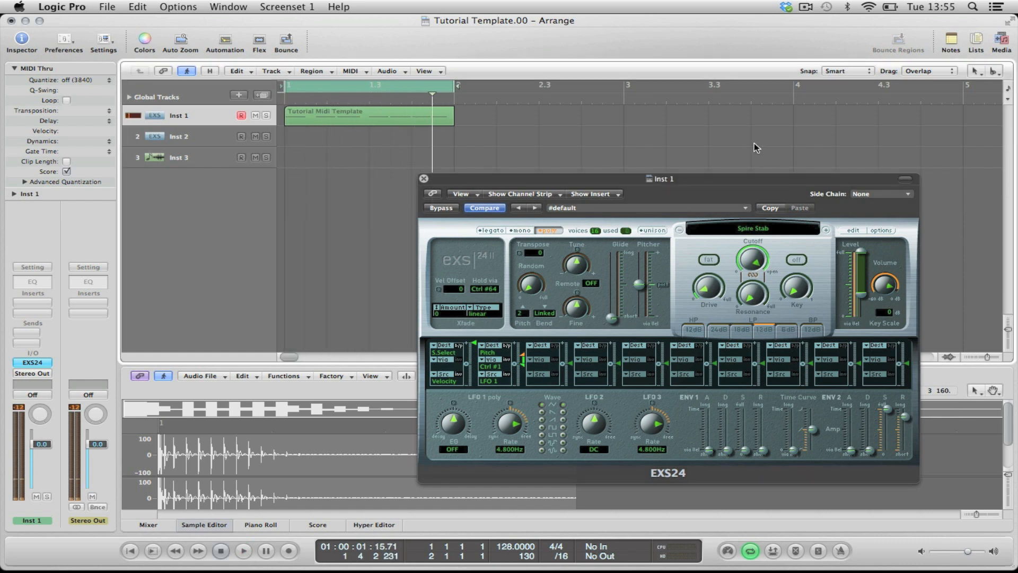
left_click_drag(609, 317, 618, 293)
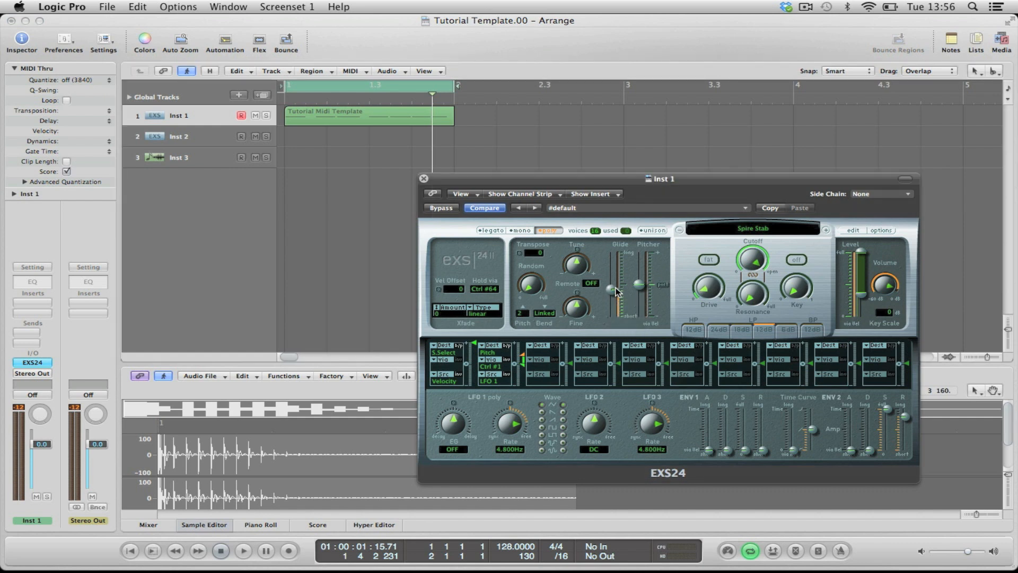
key("space")
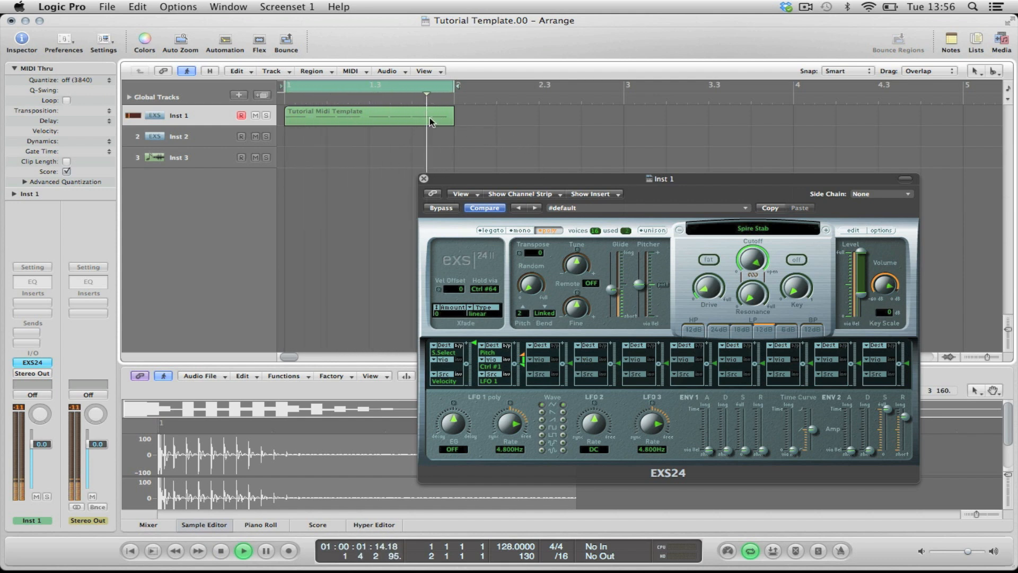
Step: Move the Tutorial Midi Template region to the Inst 2 track during playback and select that track
left_click_drag(427, 121, 424, 133)
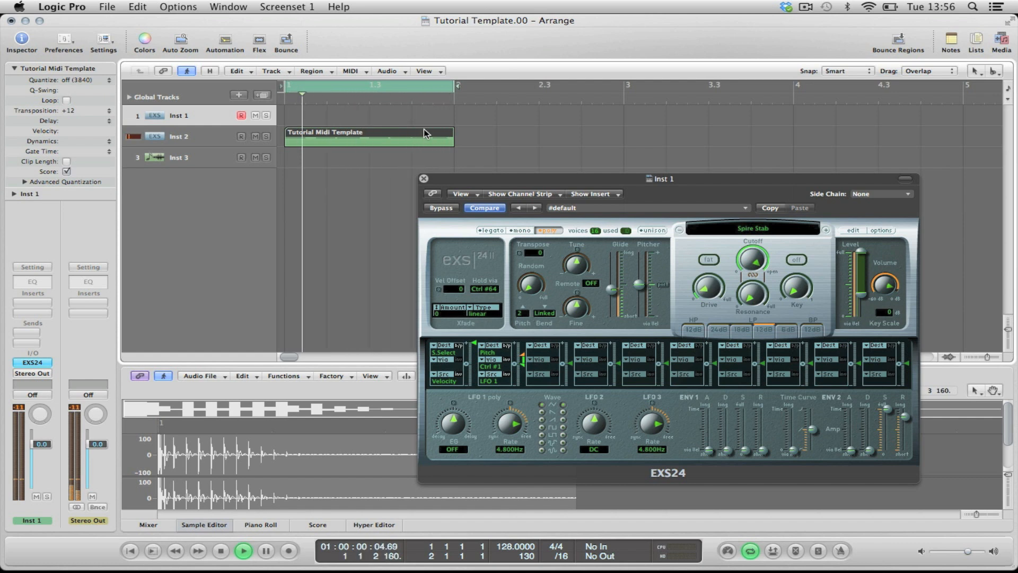
left_click(225, 132)
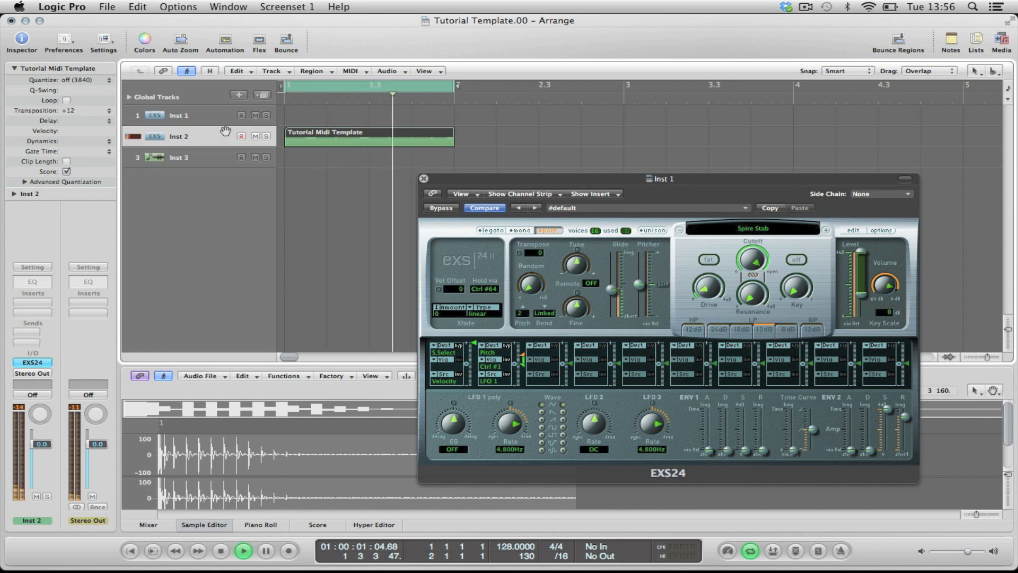
Step: Open the Inst 2 sampler, closing Inst 1's, and raise its Glide to about 270 ms and ENV 2 release to about three-quarters during playback
left_click(33, 363)
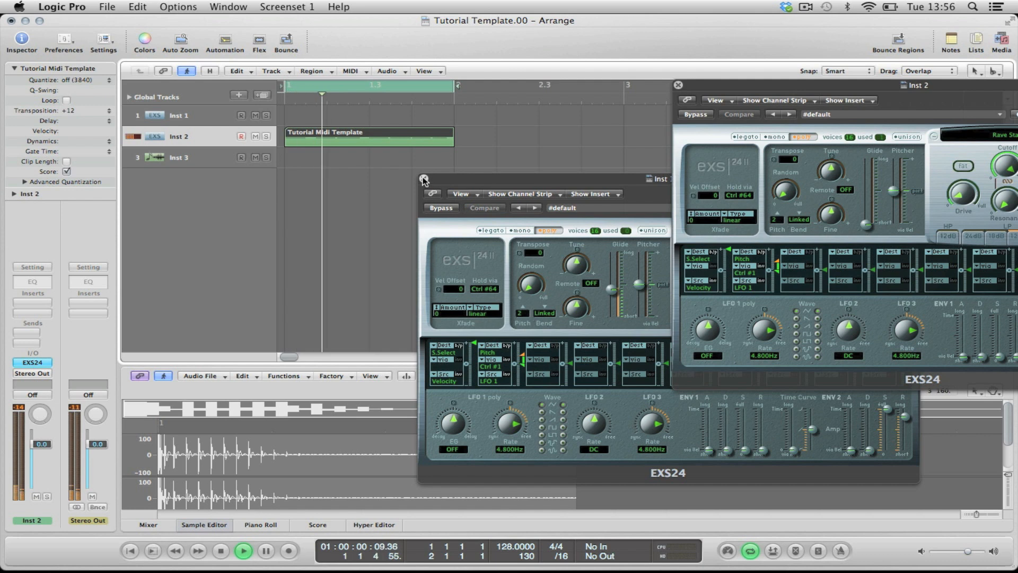
left_click(423, 179)
left_click_drag(848, 85, 553, 100)
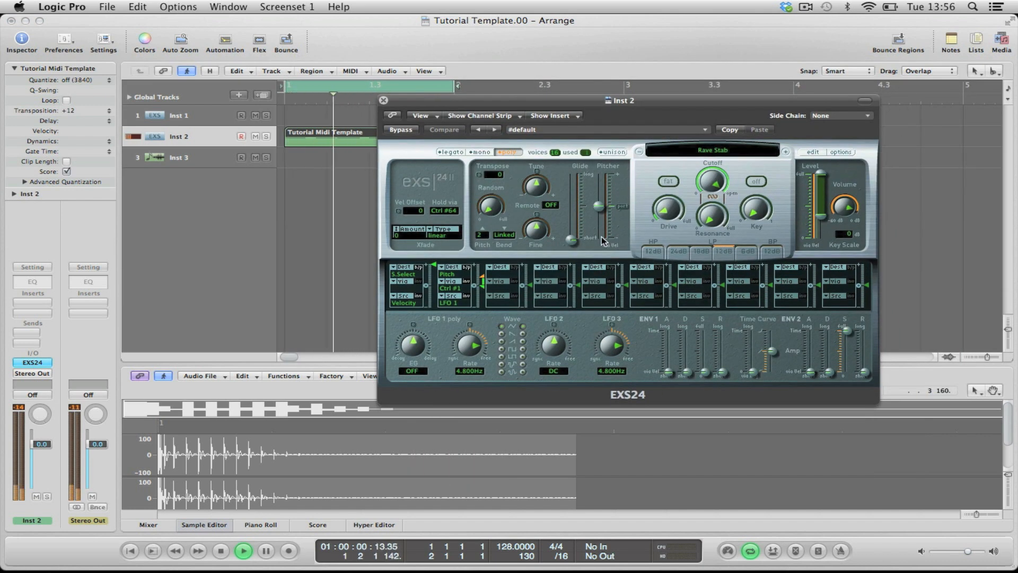
left_click_drag(571, 240, 572, 216)
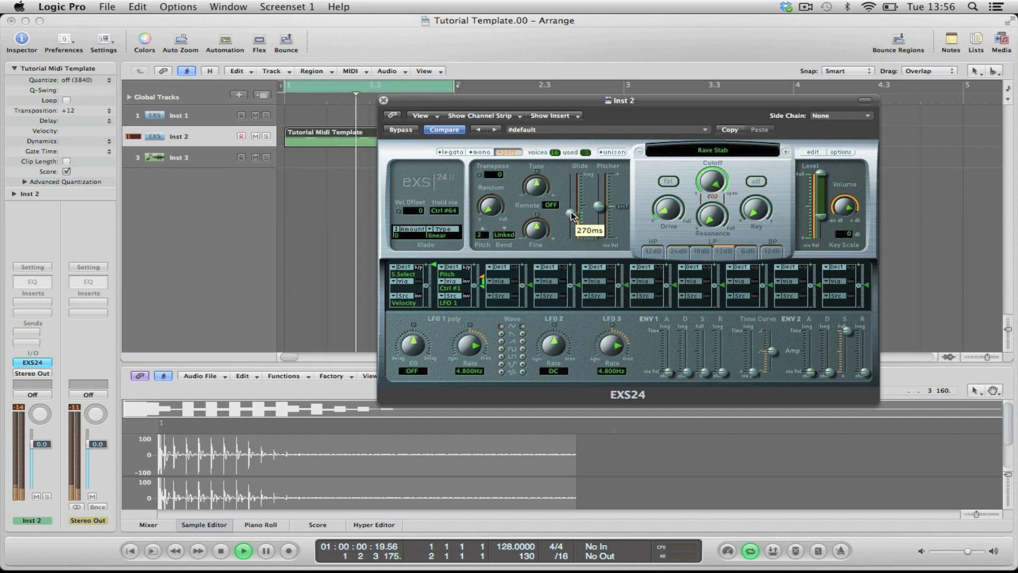
left_click_drag(865, 373, 866, 340)
left_click(573, 215)
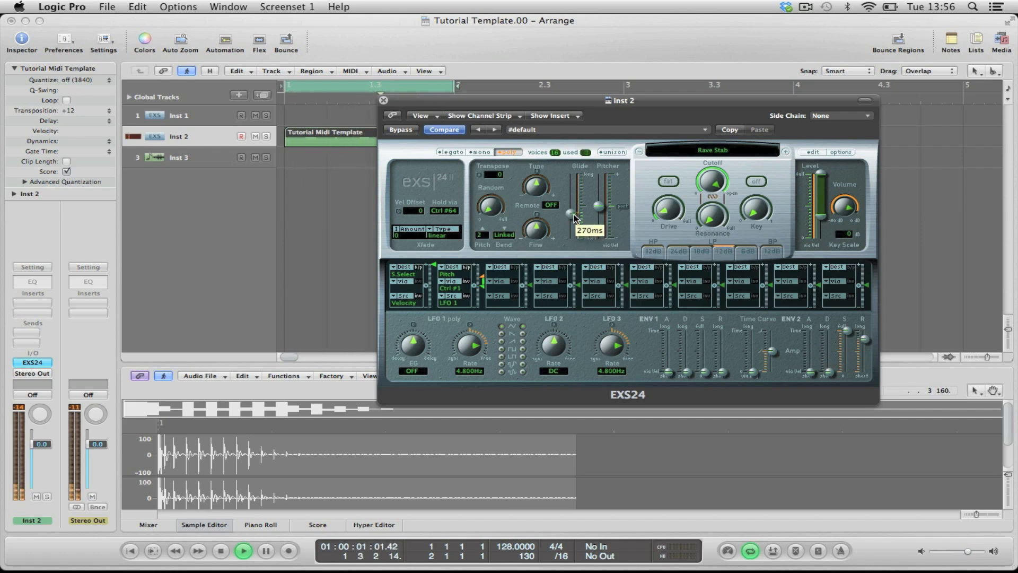
left_click(383, 101)
left_click(374, 189)
key("space")
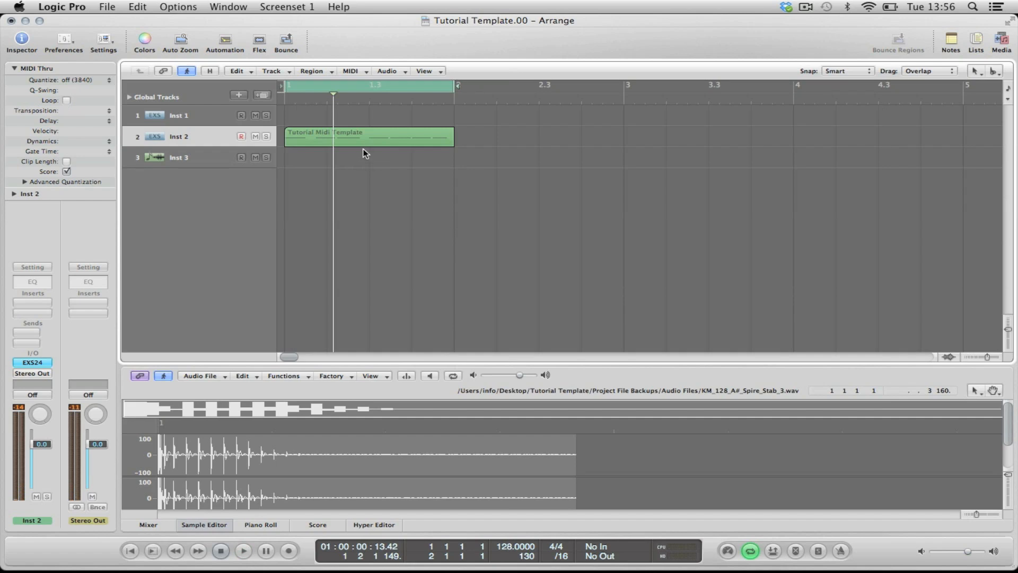
left_click(336, 134, "super")
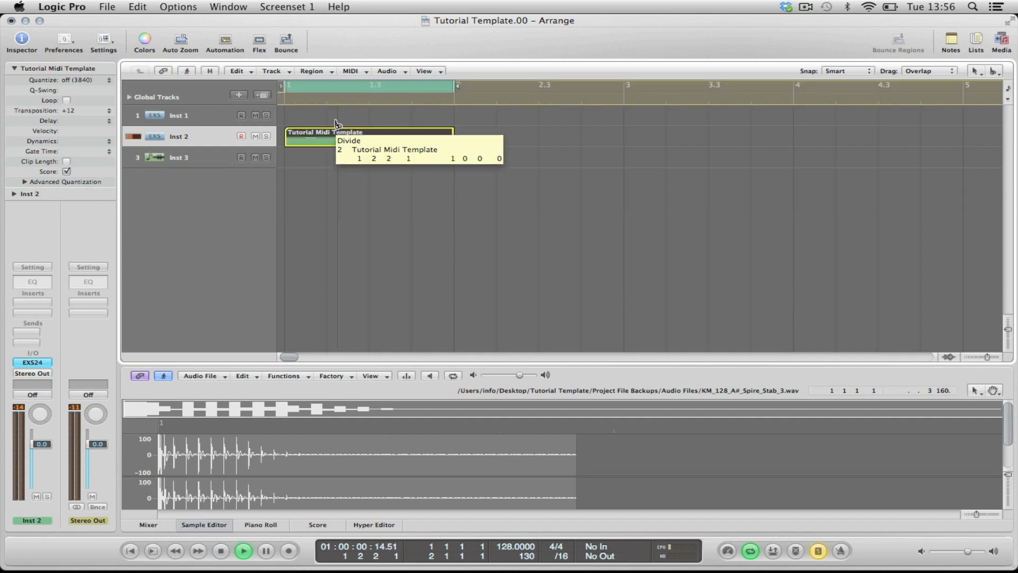
left_click(569, 154)
key("super+z")
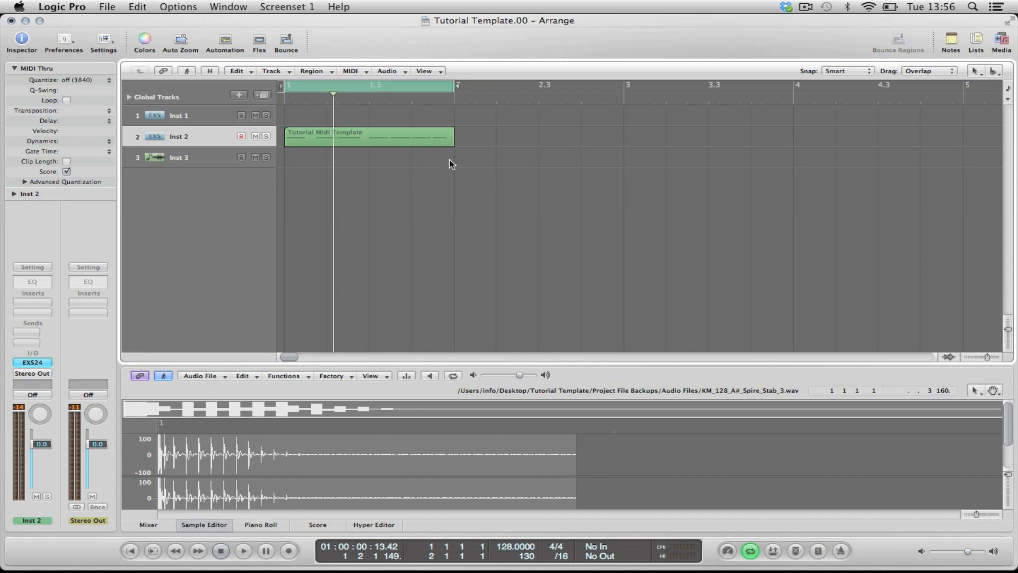
Step: Copy the Tutorial Midi Template region from Inst 2 onto the Inst 1 track and play both tracks together
left_click_drag(331, 139, 329, 120)
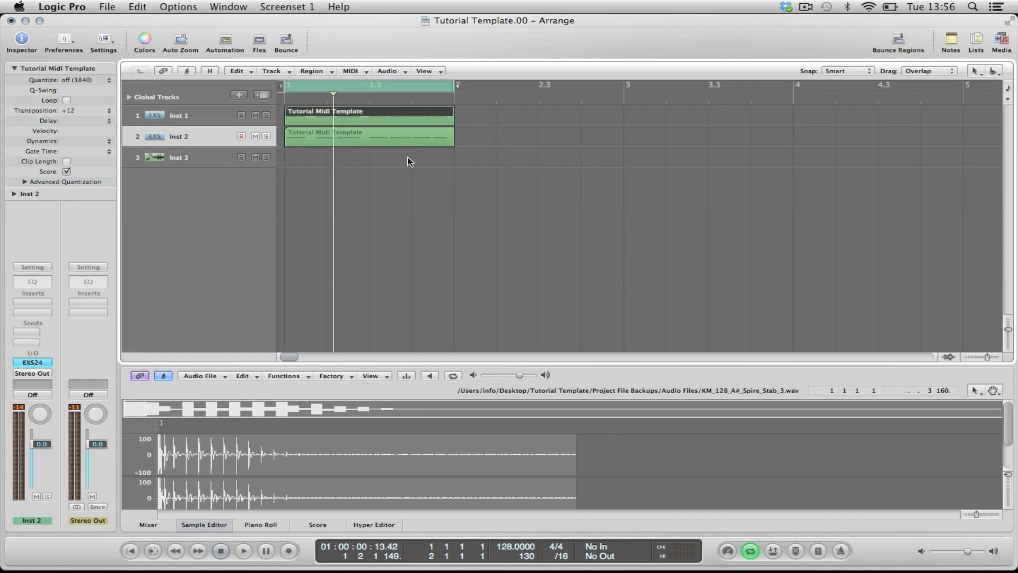
left_click(572, 180)
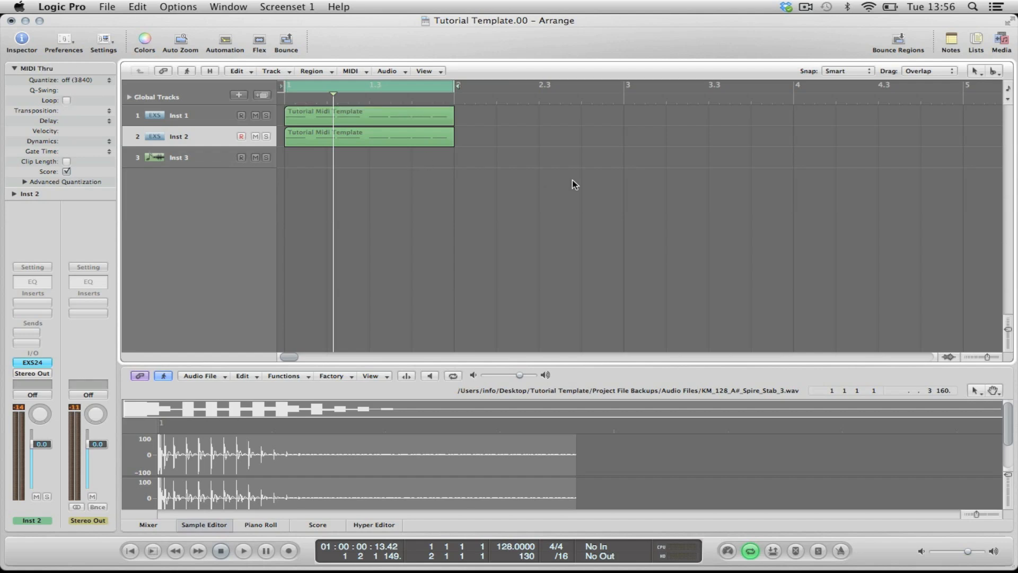
key("space")
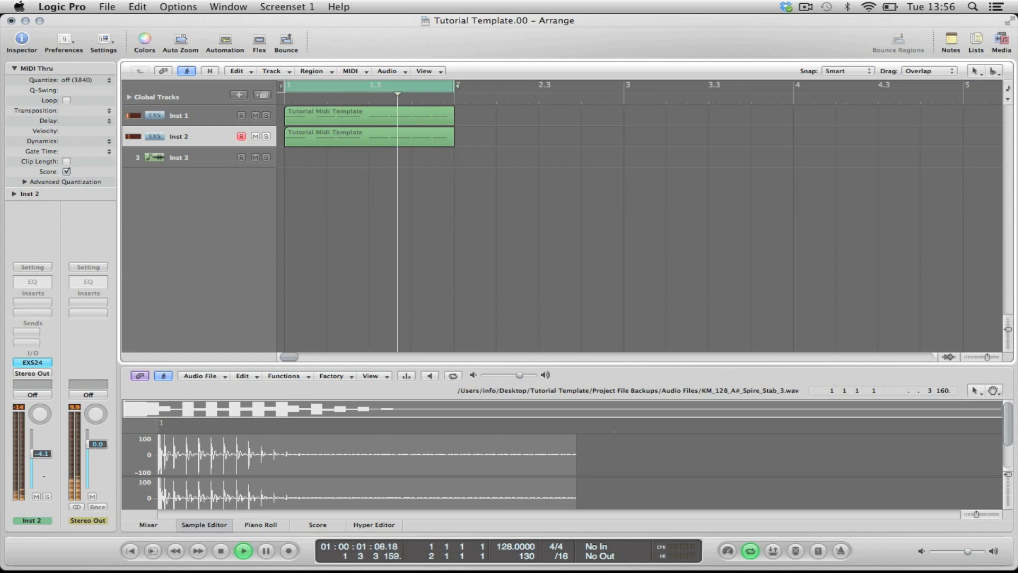
Step: Fine-tune the Inst 2 sampler's ENV 2 release, raise its Glide to about halfway, and lower the track volume to -9.8 dB
left_click(33, 362)
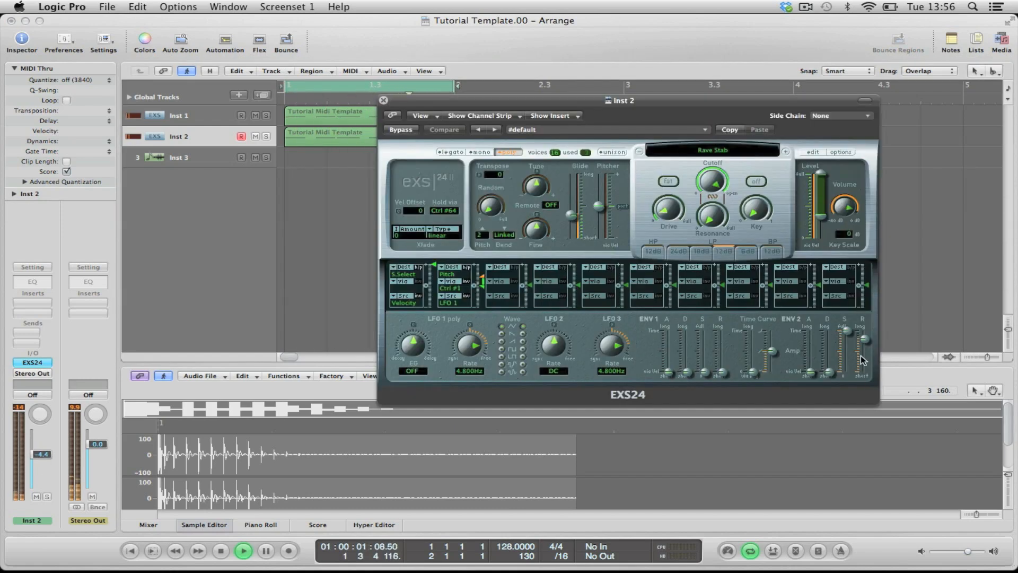
mouse_move(866, 357)
left_mouse_down()
mouse_move(861, 386)
mouse_move(864, 341)
left_mouse_up()
left_click_drag(571, 216, 571, 208)
left_click_drag(41, 454, 40, 462)
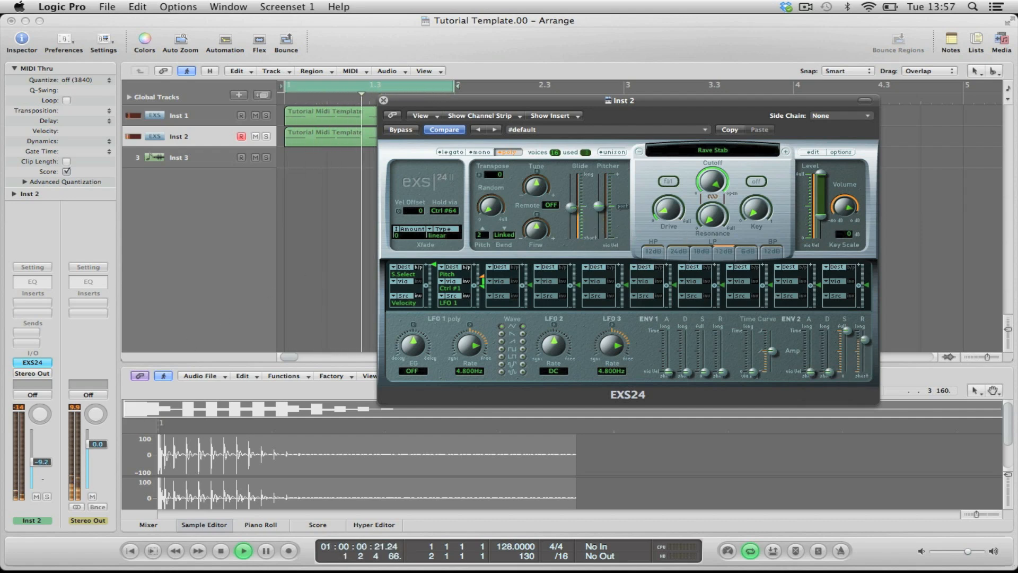
Step: Insert an Echo delay effect on the Inst 1 track
left_click(184, 121)
left_click(32, 302)
mouse_move(53, 323)
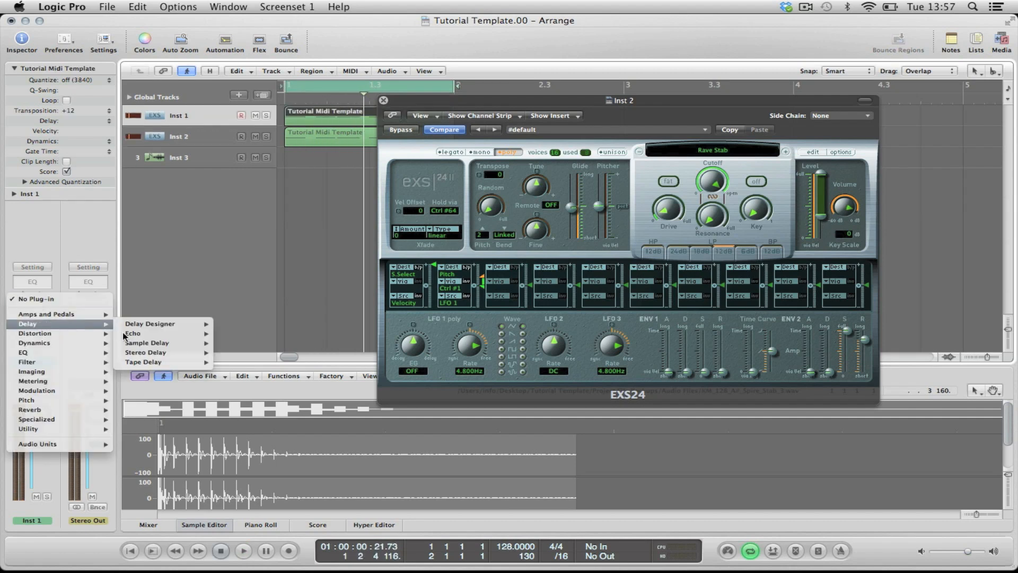
left_click(225, 338)
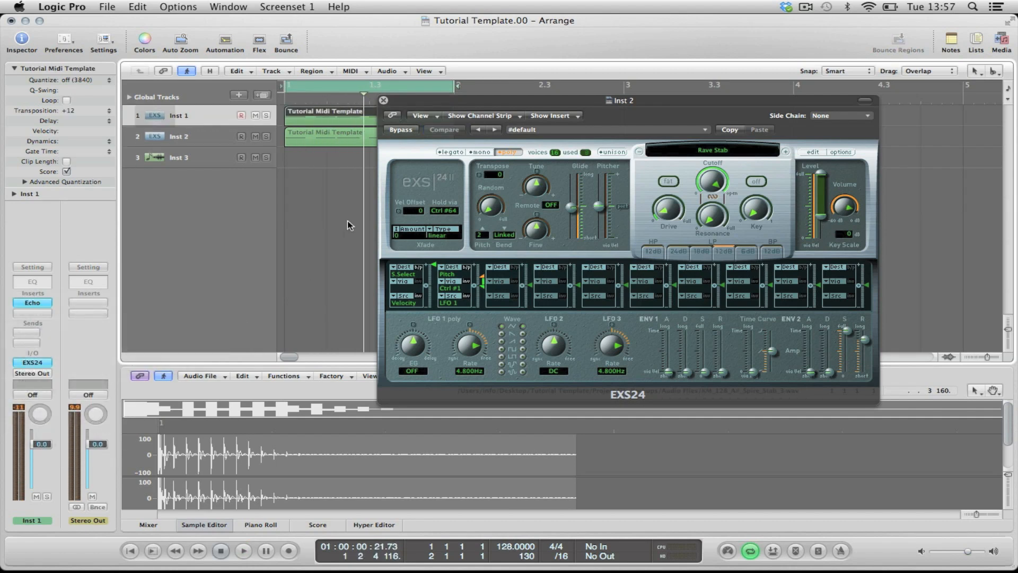
Step: Set the Inst 1 Echo's Wet level to 23% and its Repeat to 31% while auditioning, and close the effect
left_click_drag(246, 168, 207, 170)
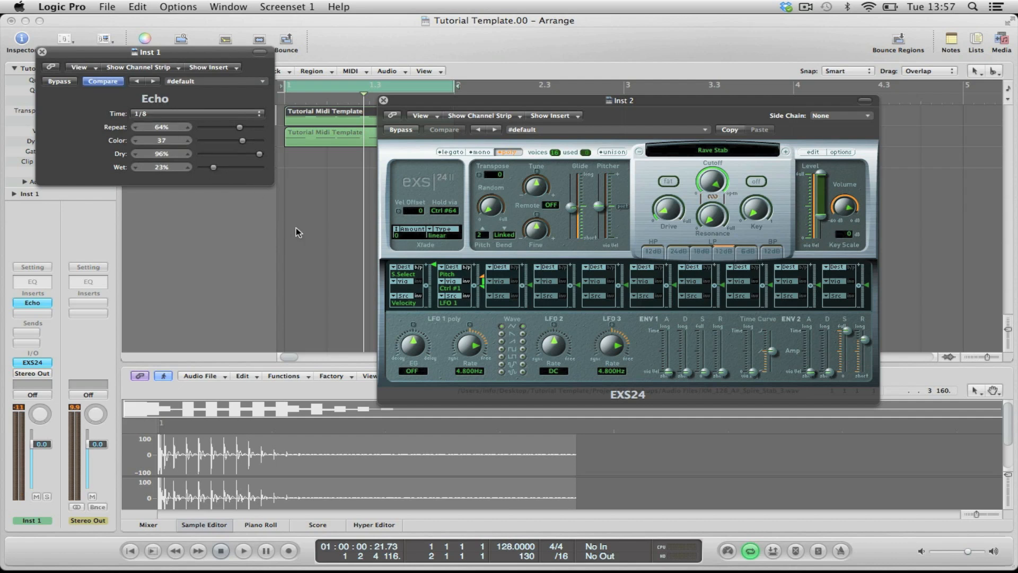
key("space")
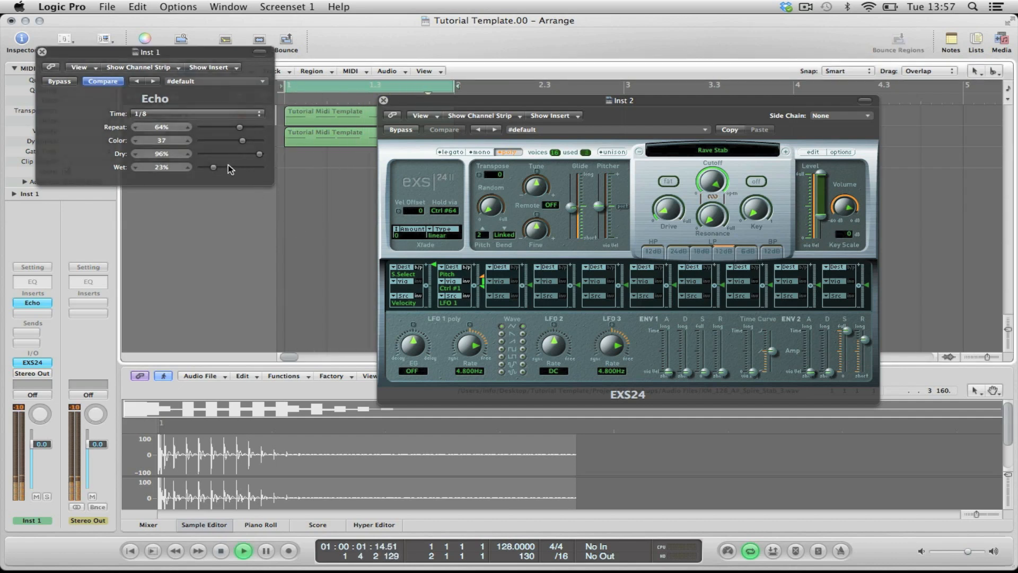
left_click_drag(240, 127, 216, 130)
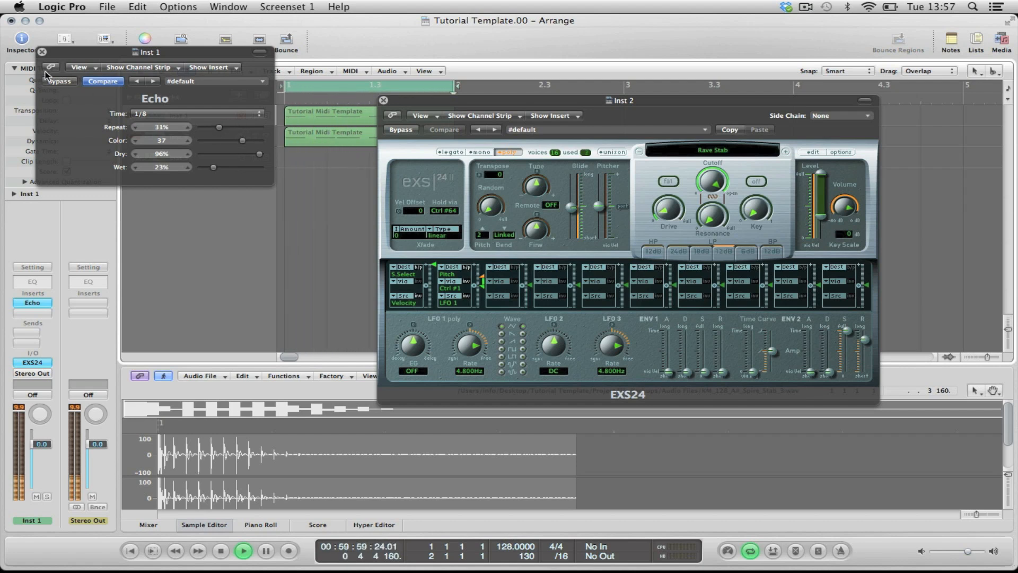
left_click(43, 52)
Step: Lower the Inst 2 track's volume to -12.0 dB during playback, and stop the playback
left_click(206, 136)
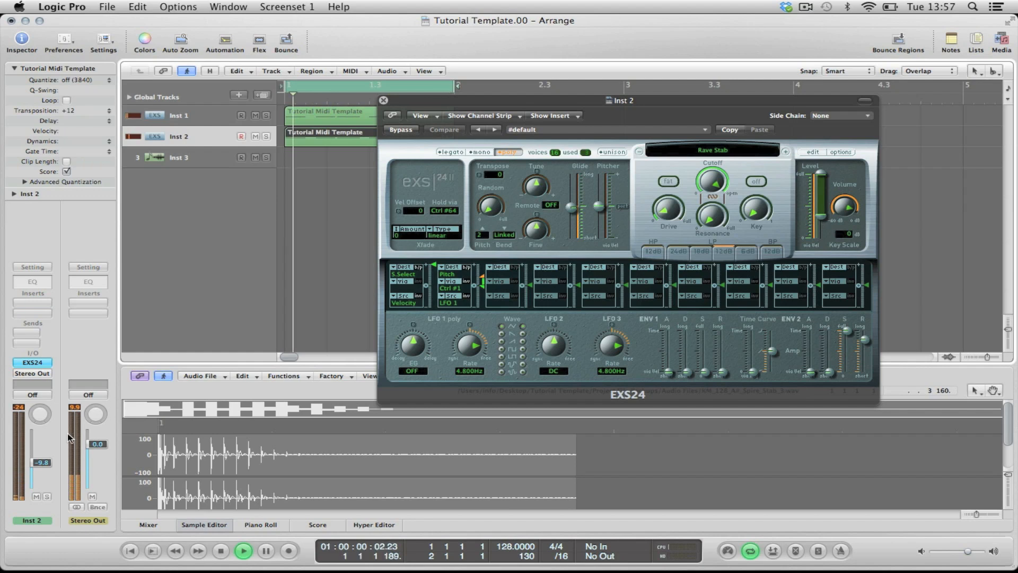
left_click_drag(41, 463, 41, 465)
key("space")
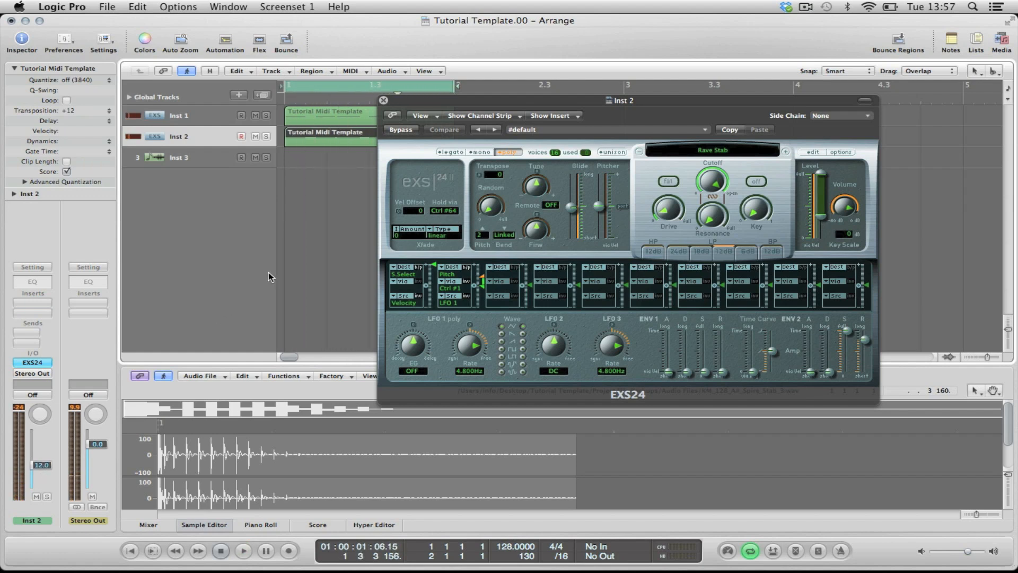